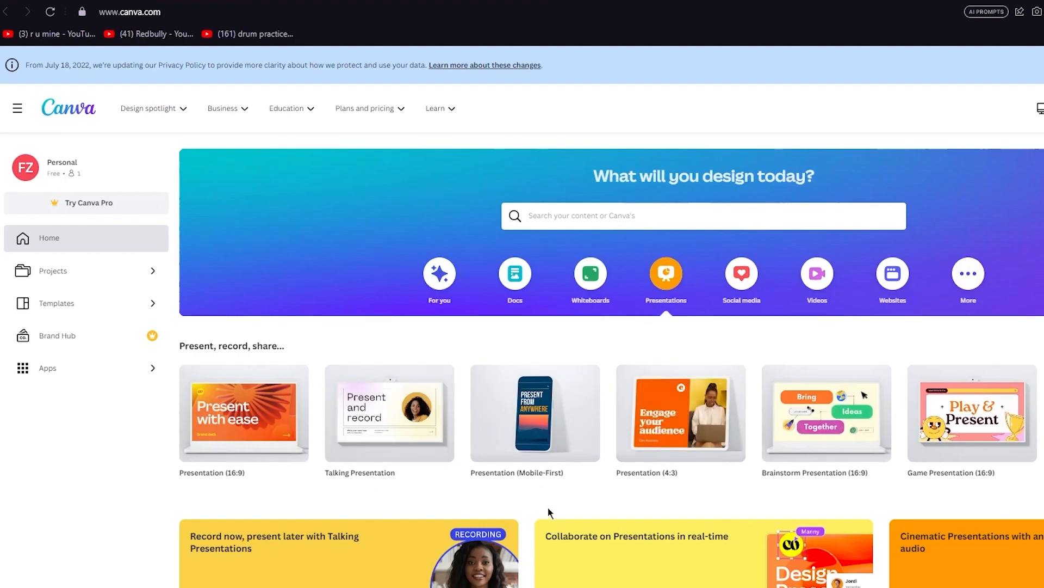
Create a 16:9 presentation and apply the Art & History cover page from the Beige Scrapbook Art and History Museum template.
{"action": "left_click", "coordinate": [245, 446]}
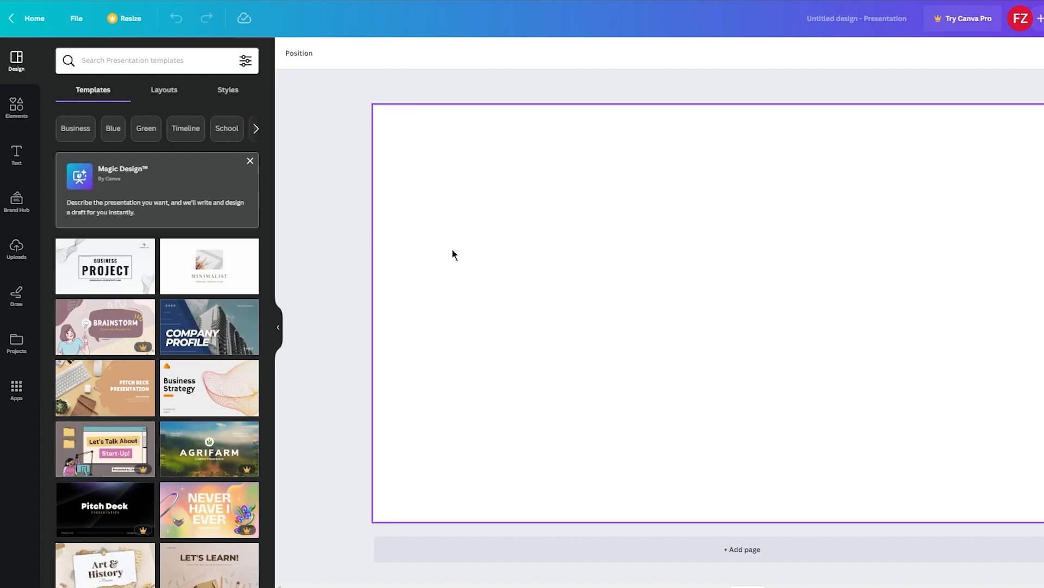
{"action": "scroll", "coordinate": [235, 251], "scroll_direction": "down", "scroll_amount": 3}
{"action": "scroll", "coordinate": [235, 250], "scroll_direction": "up", "scroll_amount": 1}
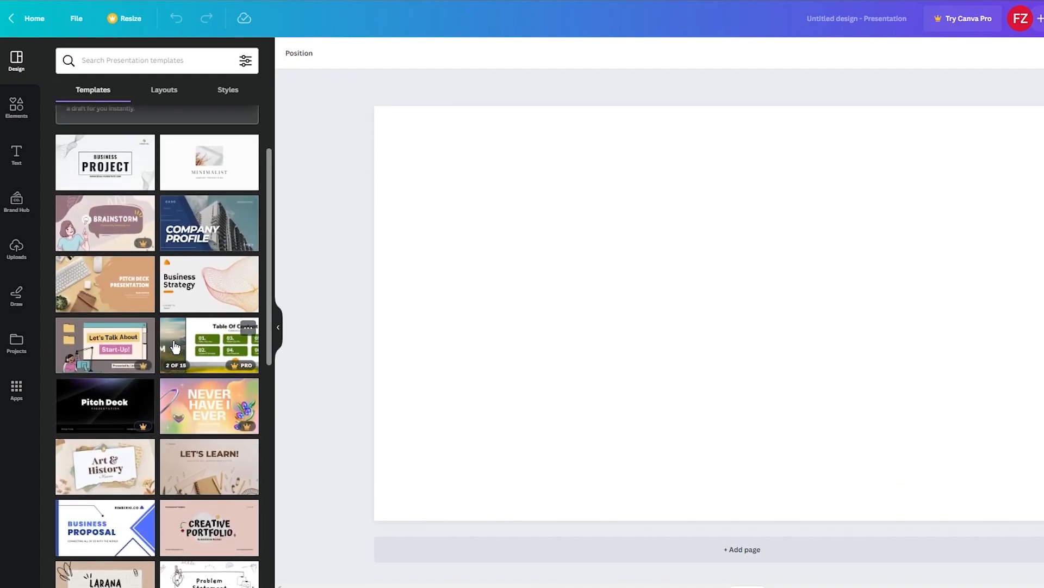
{"action": "scroll", "coordinate": [180, 345], "scroll_direction": "down", "scroll_amount": 1}
{"action": "left_click_drag", "start_coordinate": [124, 421], "coordinate": [618, 249]}
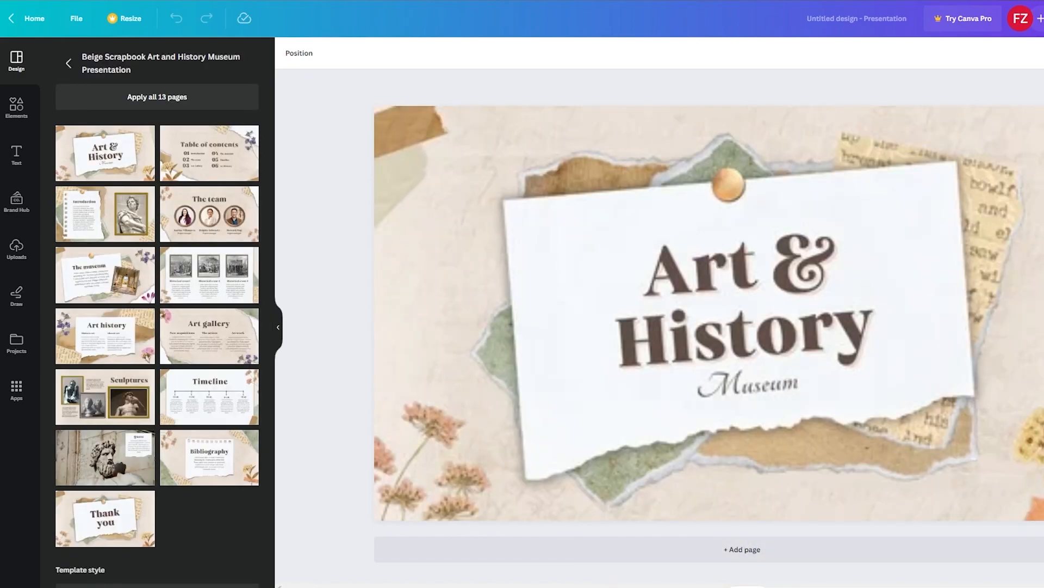
{"action": "left_click", "coordinate": [914, 364]}
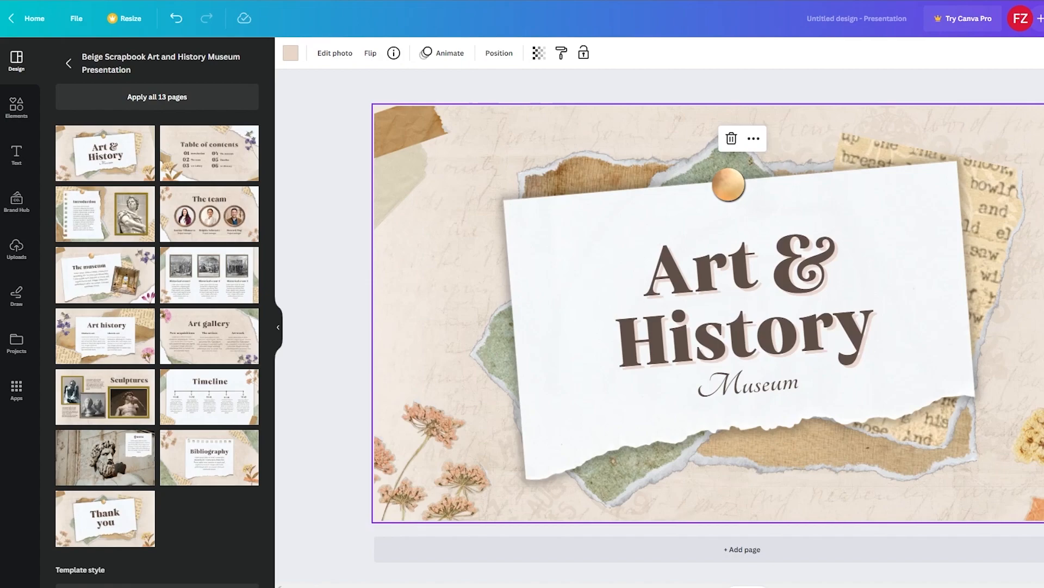
Preview the Sleek, Fun, Party and Disco page animations on the cover page.
{"action": "left_click", "coordinate": [451, 54]}
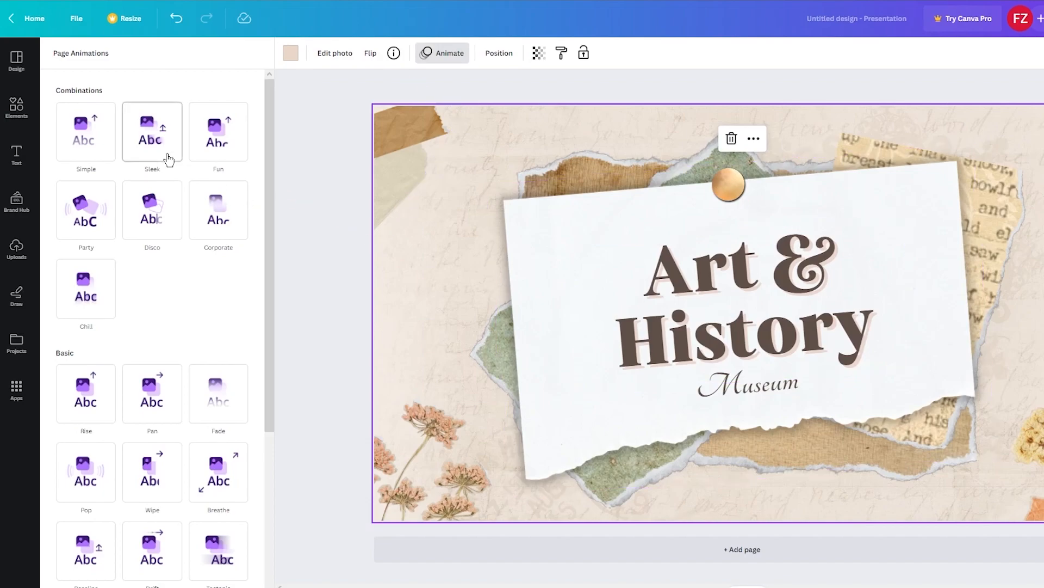
{"action": "scroll", "coordinate": [171, 163], "scroll_direction": "down", "scroll_amount": 5}
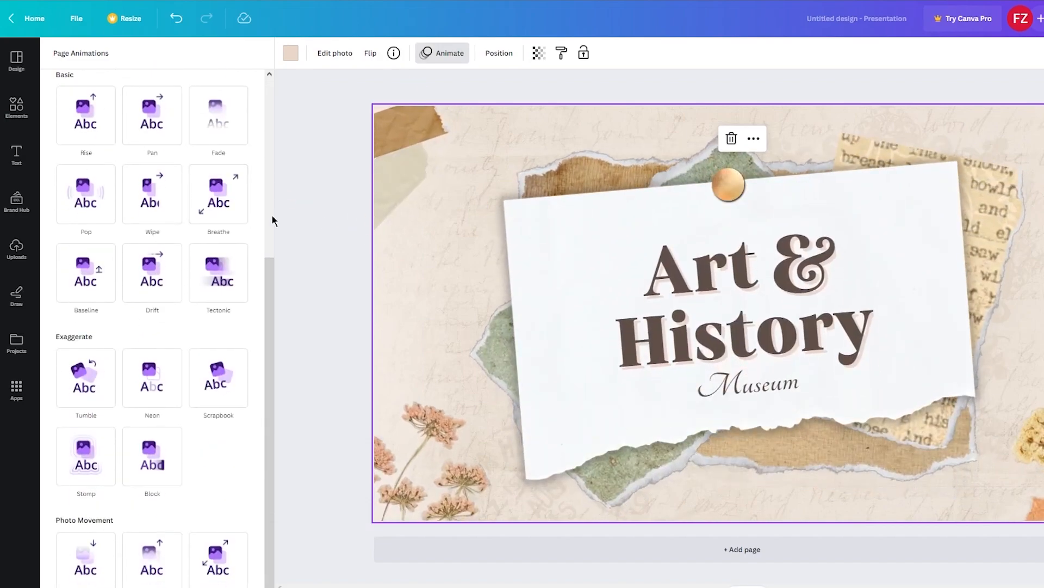
{"action": "scroll", "coordinate": [163, 163], "scroll_direction": "up", "scroll_amount": 5}
{"action": "left_click", "coordinate": [153, 131]}
{"action": "left_click", "coordinate": [221, 132]}
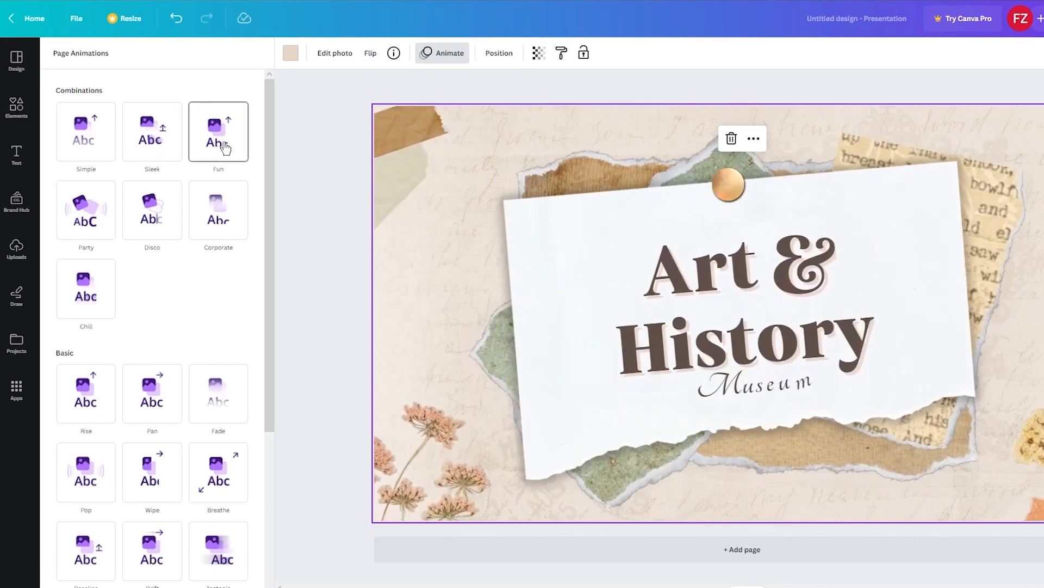
{"action": "left_click", "coordinate": [98, 214]}
{"action": "left_click", "coordinate": [142, 212]}
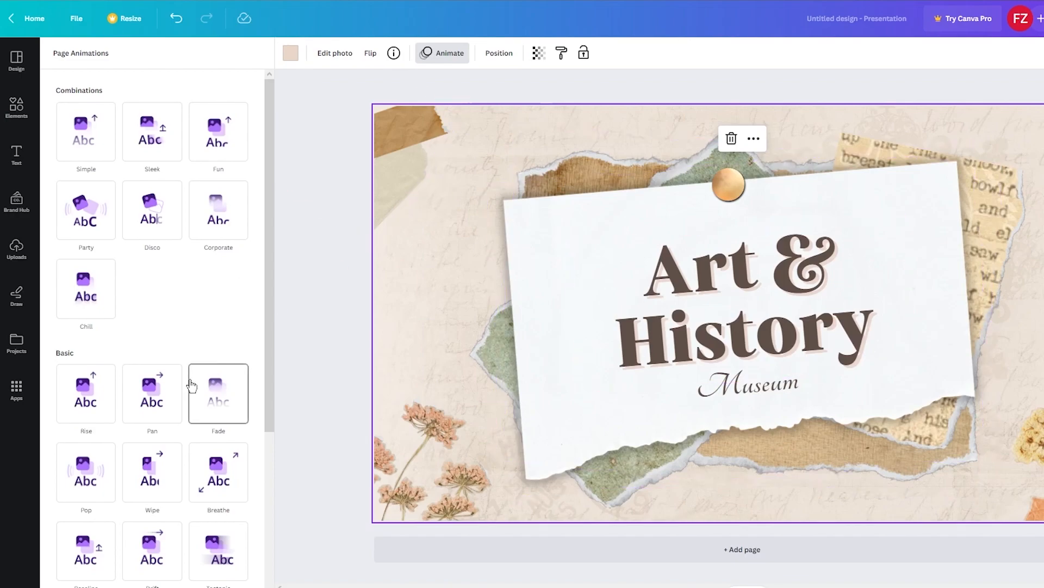
Try the Photo Zoom page animation on the cover with its enter and exit options, and dismiss the Pro upgrade offer.
{"action": "scroll", "coordinate": [228, 342], "scroll_direction": "down", "scroll_amount": 5}
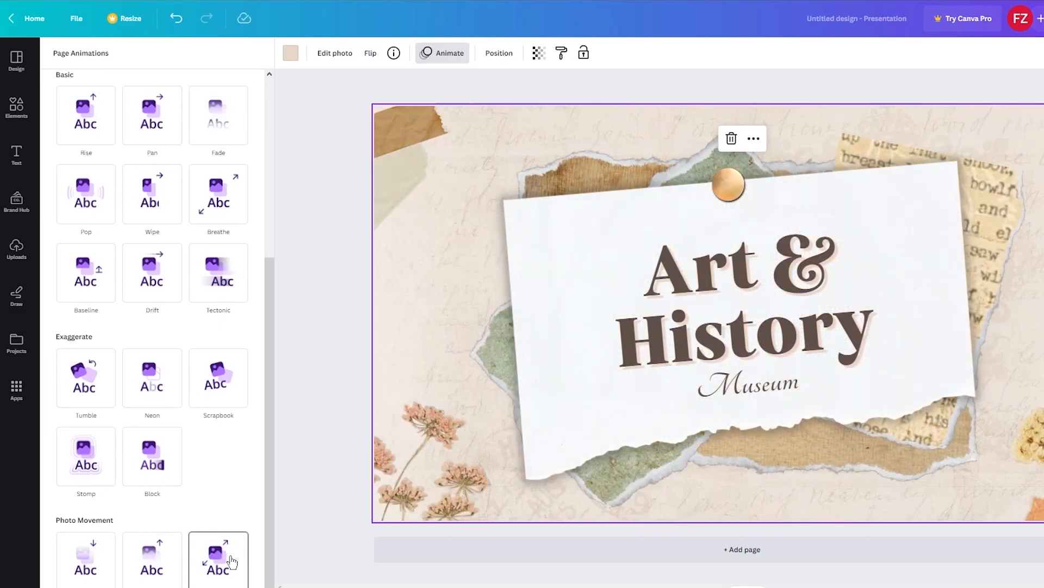
{"action": "left_click", "coordinate": [232, 562]}
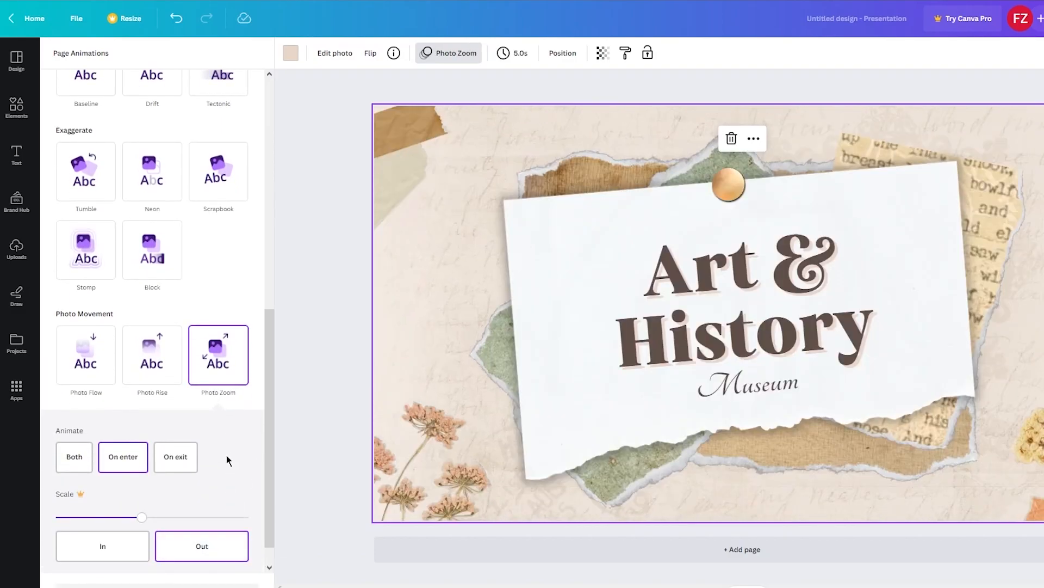
{"action": "left_click", "coordinate": [87, 463]}
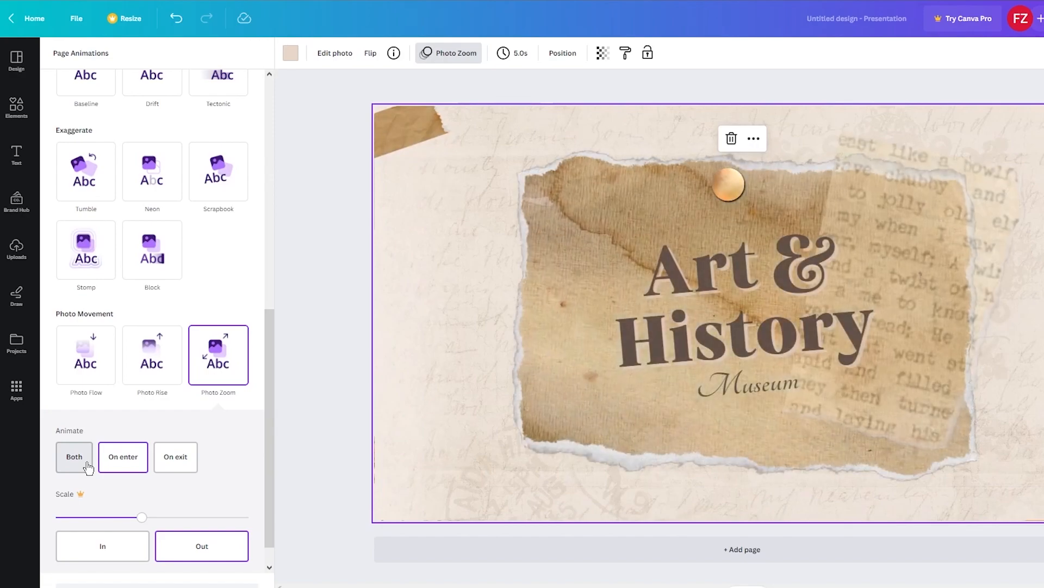
{"action": "left_click", "coordinate": [160, 466]}
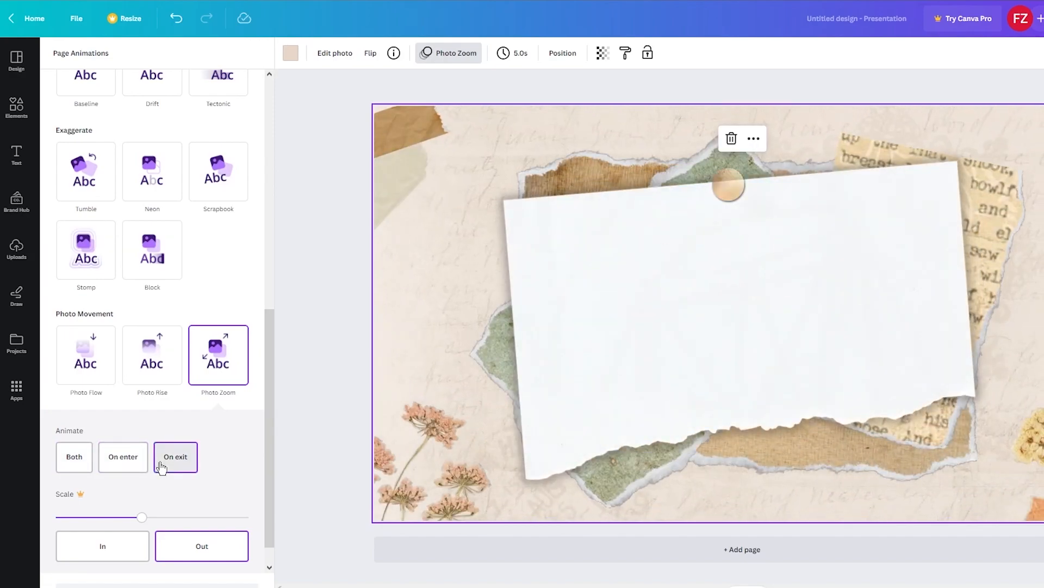
{"action": "left_click", "coordinate": [129, 466]}
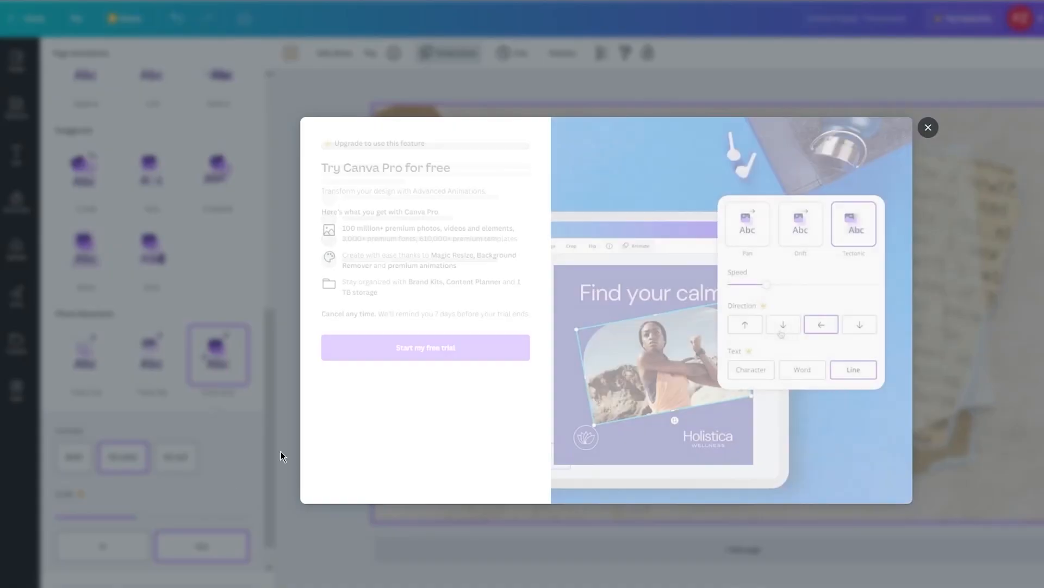
{"action": "left_click", "coordinate": [926, 125]}
Apply the Fade page animation to the cover page, set to animate on exit.
{"action": "scroll", "coordinate": [181, 217], "scroll_direction": "up", "scroll_amount": 6}
{"action": "scroll", "coordinate": [181, 204], "scroll_direction": "up", "scroll_amount": 2}
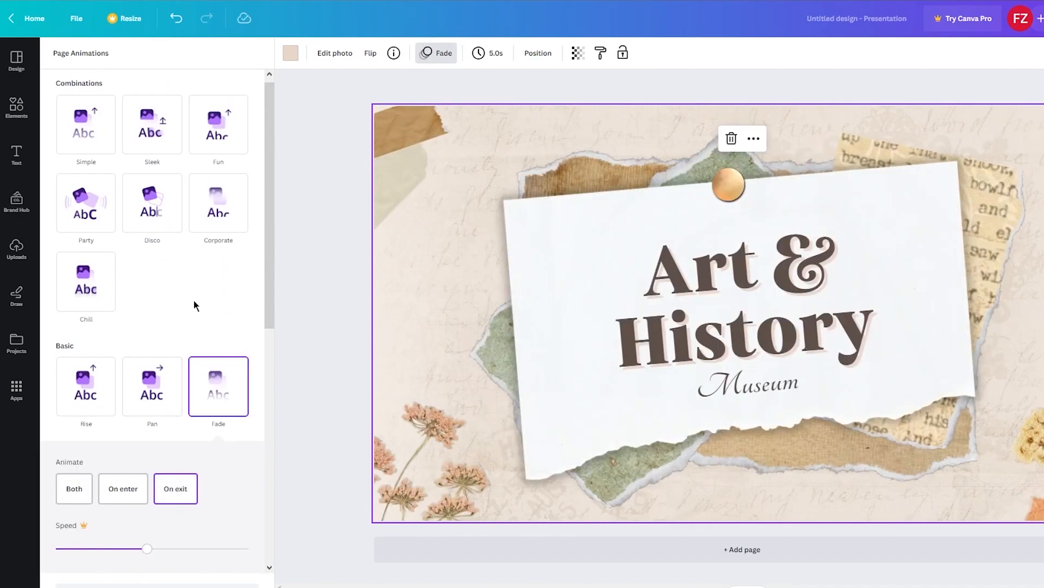
{"action": "left_click", "coordinate": [298, 286]}
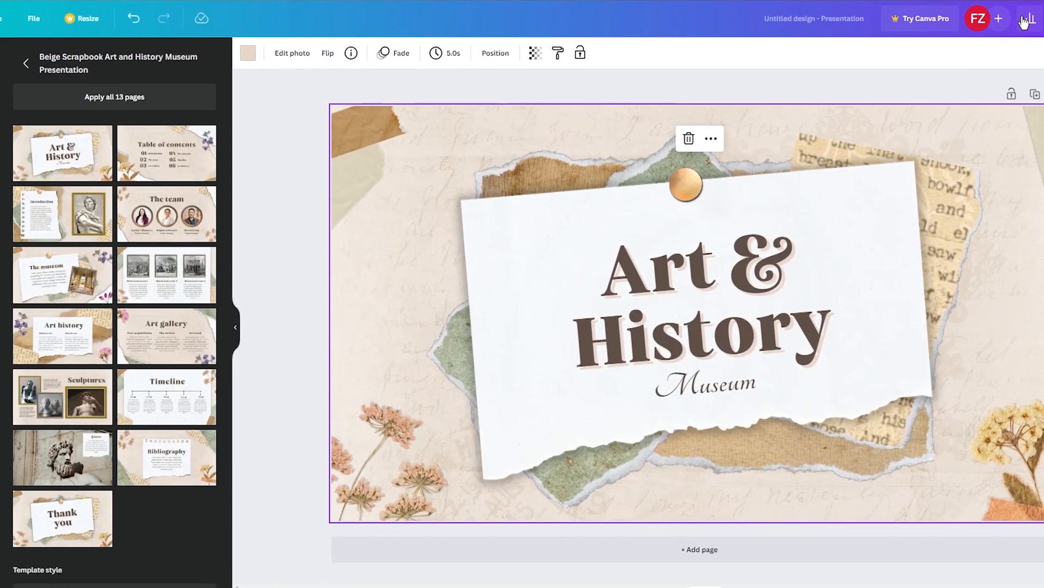
Play the cover page in full-screen presentation mode and return to the editor.
{"action": "left_click", "coordinate": [1010, 21]}
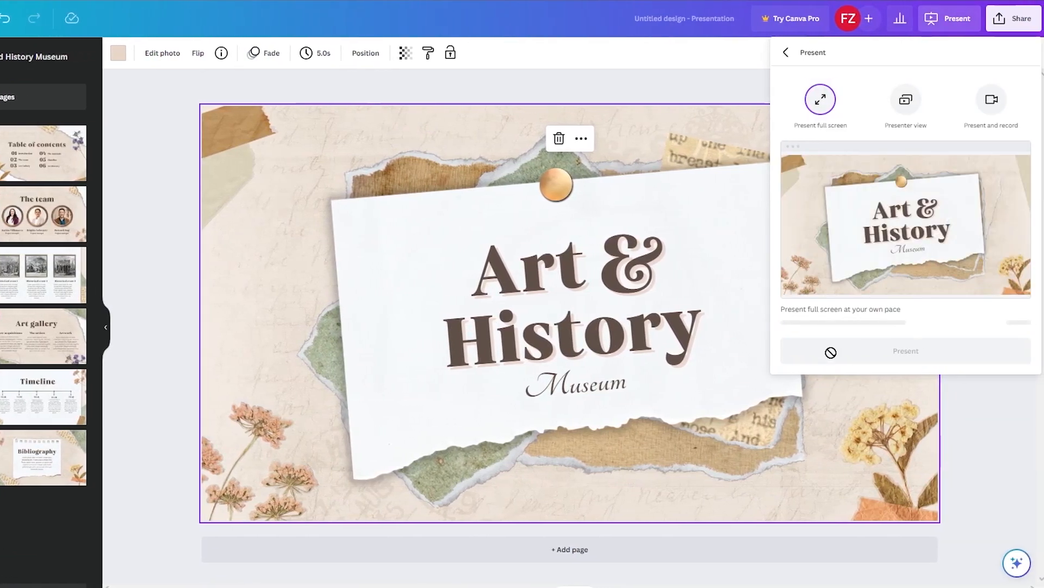
{"action": "left_click", "coordinate": [876, 342]}
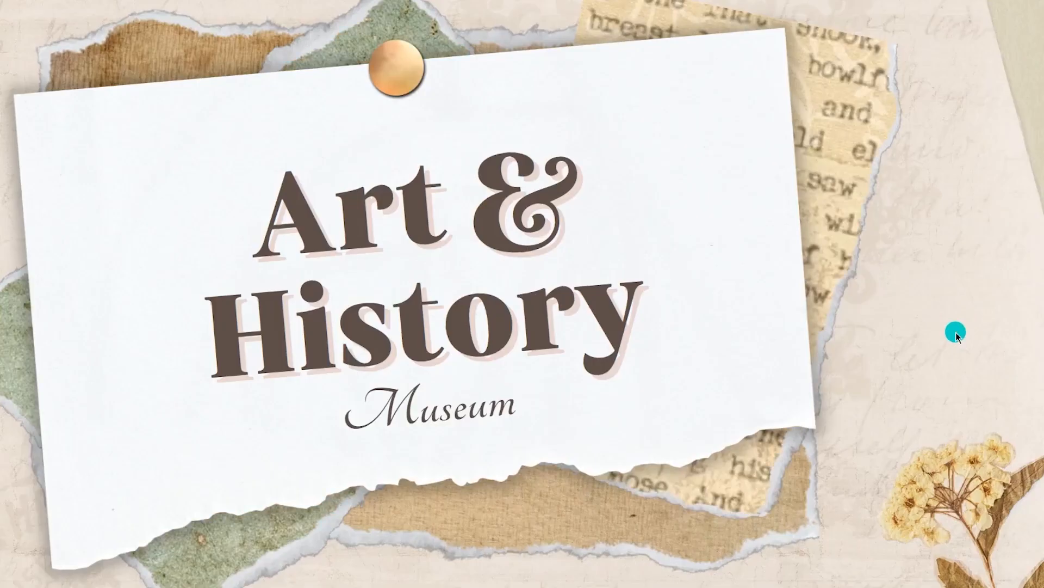
{"action": "key", "text": "Escape"}
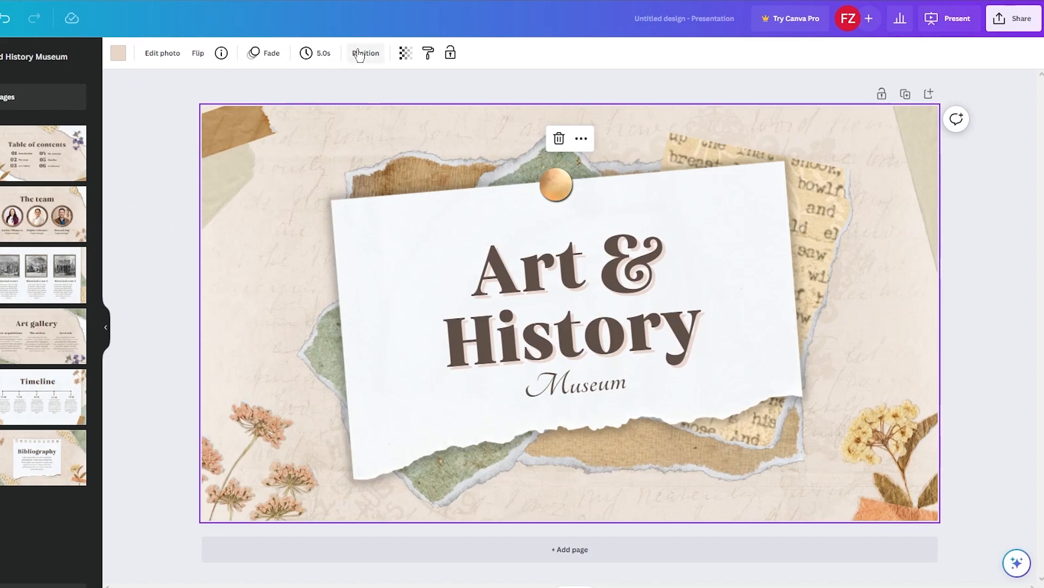
Check the cover page's layers and browse the animations available for the torn white paper.
{"action": "left_click", "coordinate": [366, 53]}
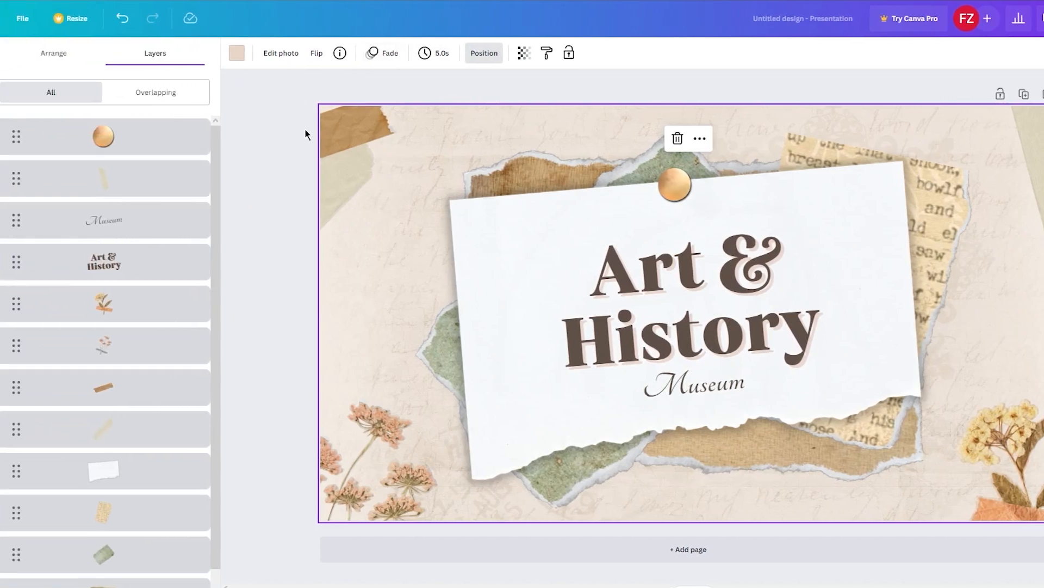
{"action": "left_click", "coordinate": [385, 158]}
{"action": "left_click", "coordinate": [382, 194]}
{"action": "left_click", "coordinate": [413, 53]}
{"action": "scroll", "coordinate": [158, 419], "scroll_direction": "down", "scroll_amount": 2}
{"action": "left_click", "coordinate": [337, 249]}
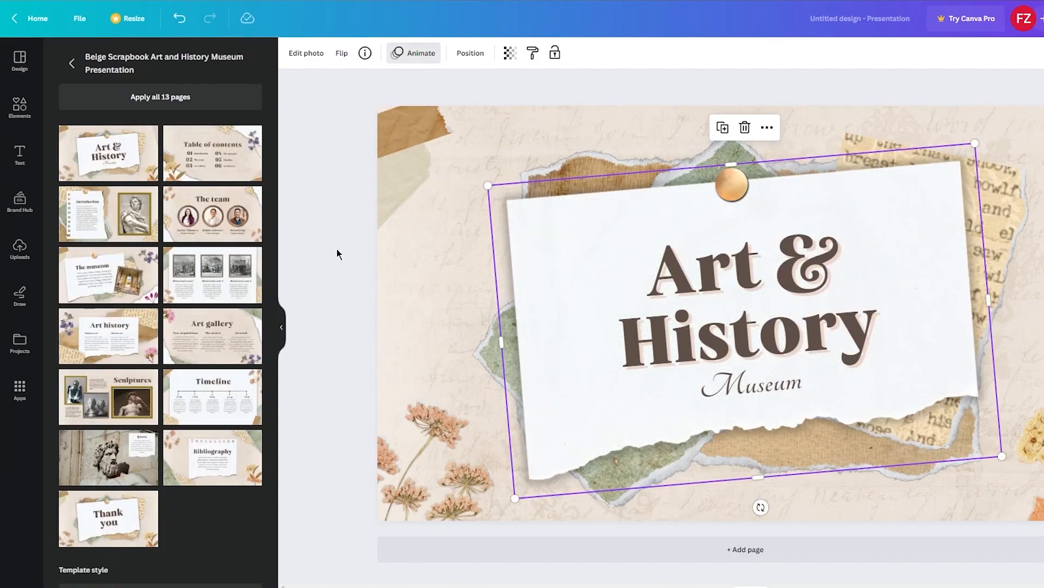
Add a second page and apply the template's Table of contents layout to it.
{"action": "left_click", "coordinate": [660, 549]}
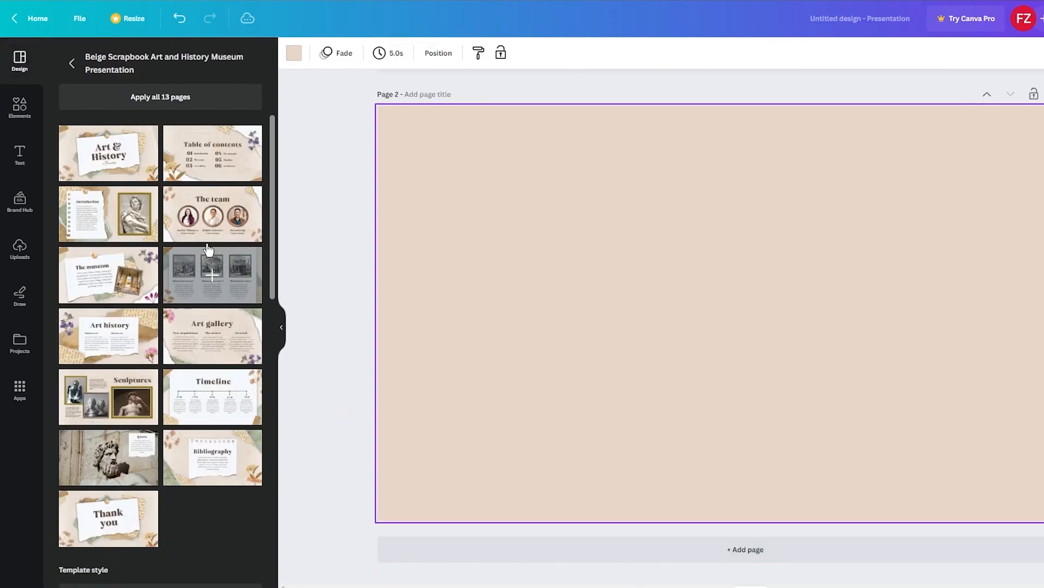
{"action": "left_click_drag", "start_coordinate": [210, 168], "coordinate": [508, 205]}
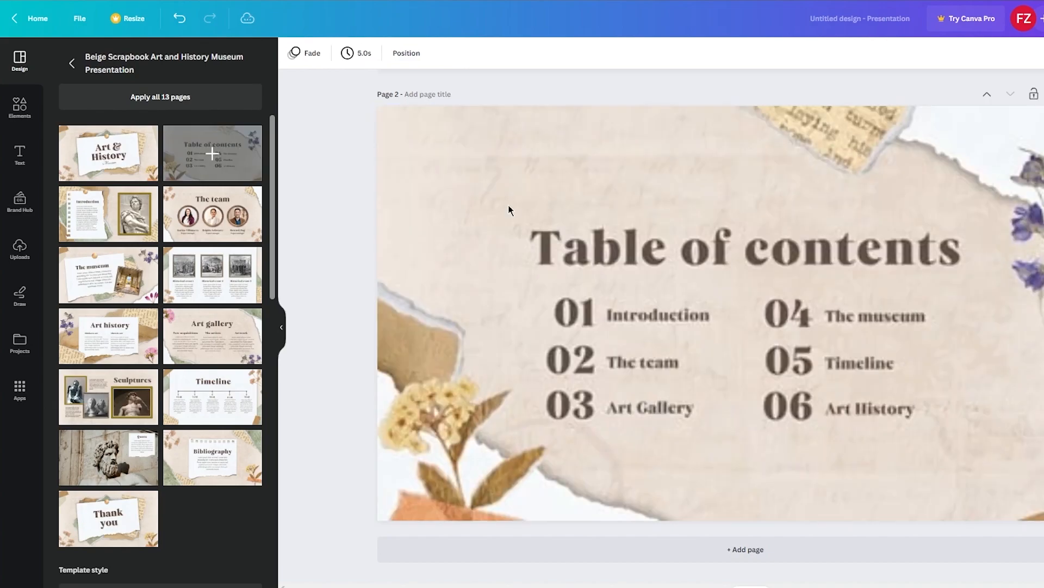
{"action": "left_click", "coordinate": [652, 190]}
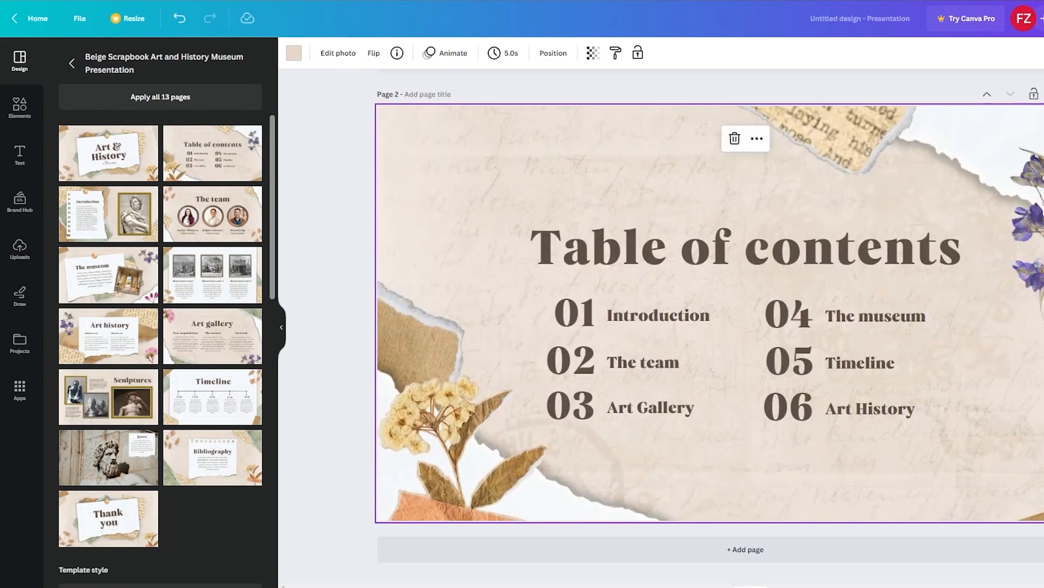
Apply the Tectonic text animation to the "Table of contents" heading.
{"action": "left_click", "coordinate": [840, 242]}
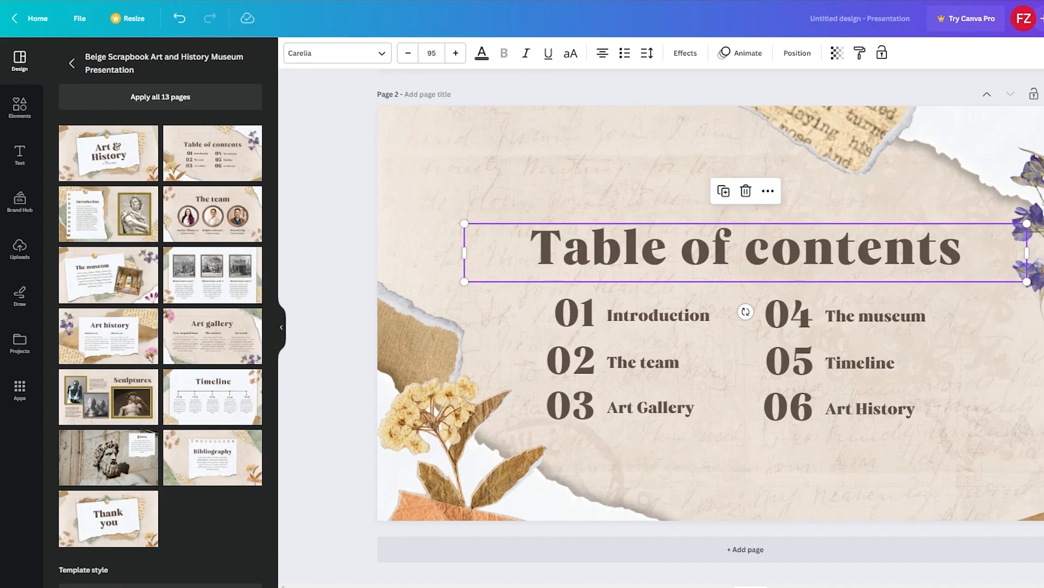
{"action": "left_click", "coordinate": [726, 53]}
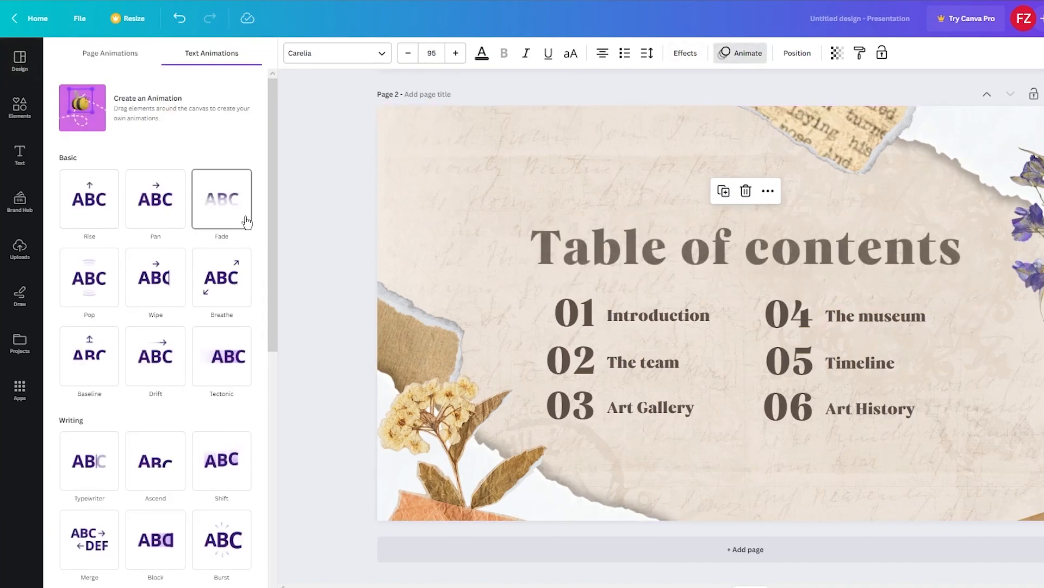
{"action": "left_click", "coordinate": [228, 368]}
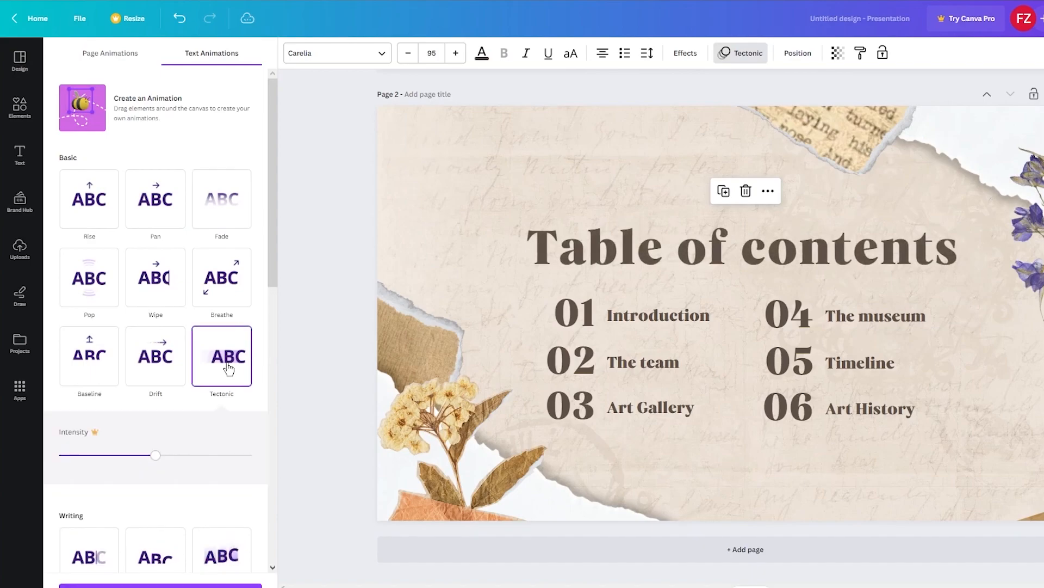
{"action": "left_click", "coordinate": [330, 425]}
Select all the numbered contents entries below the heading together and apply the Wipe element animation.
{"action": "left_click_drag", "start_coordinate": [538, 303], "coordinate": [954, 413]}
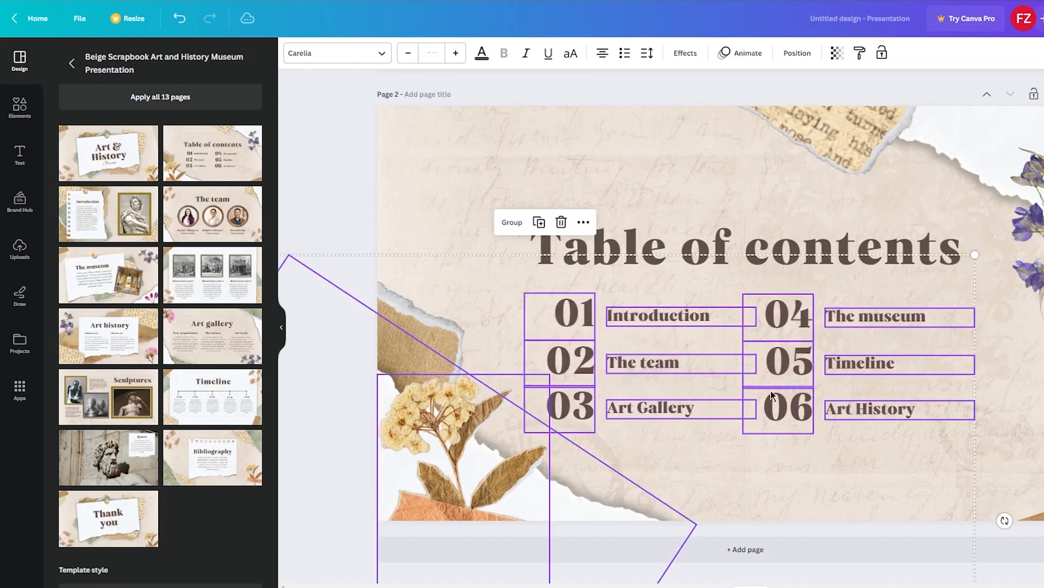
{"action": "left_click", "coordinate": [796, 53]}
{"action": "left_click", "coordinate": [741, 52]}
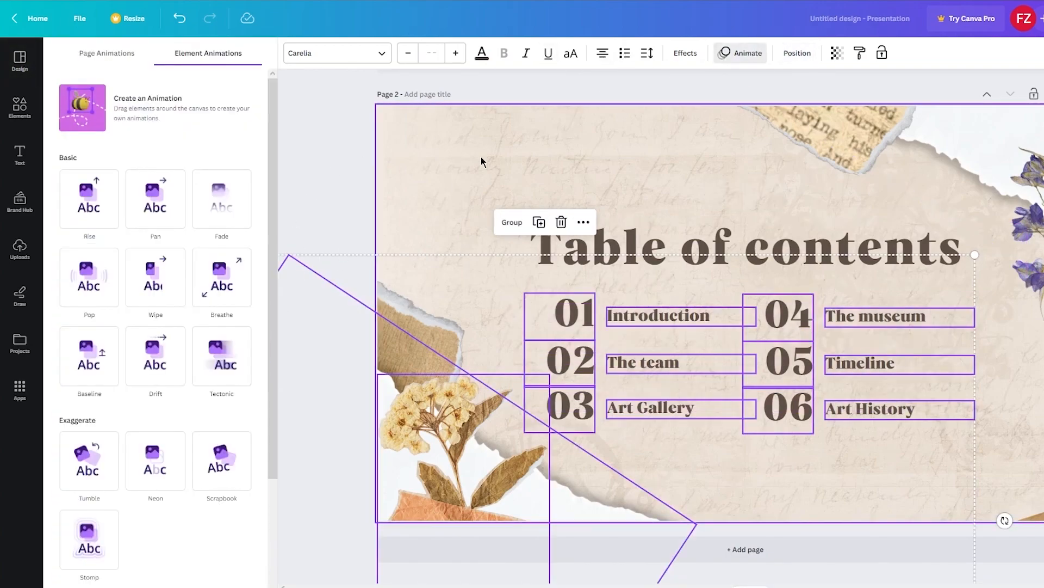
{"action": "left_click", "coordinate": [164, 291]}
{"action": "left_click", "coordinate": [347, 205]}
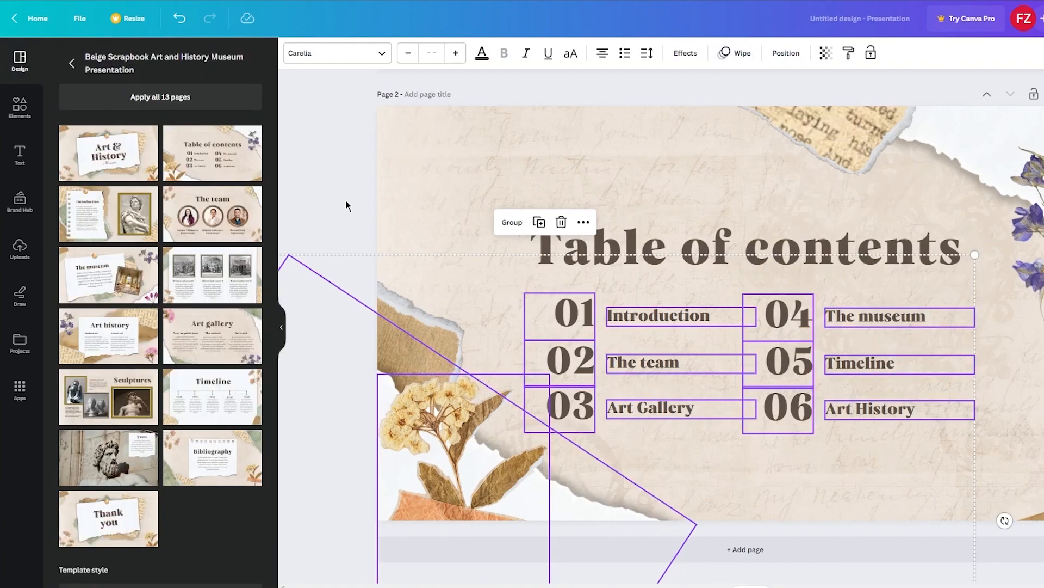
Present the design full screen, switch back and forth between the two pages to review their animations, and exit.
{"action": "left_click", "coordinate": [1043, 19]}
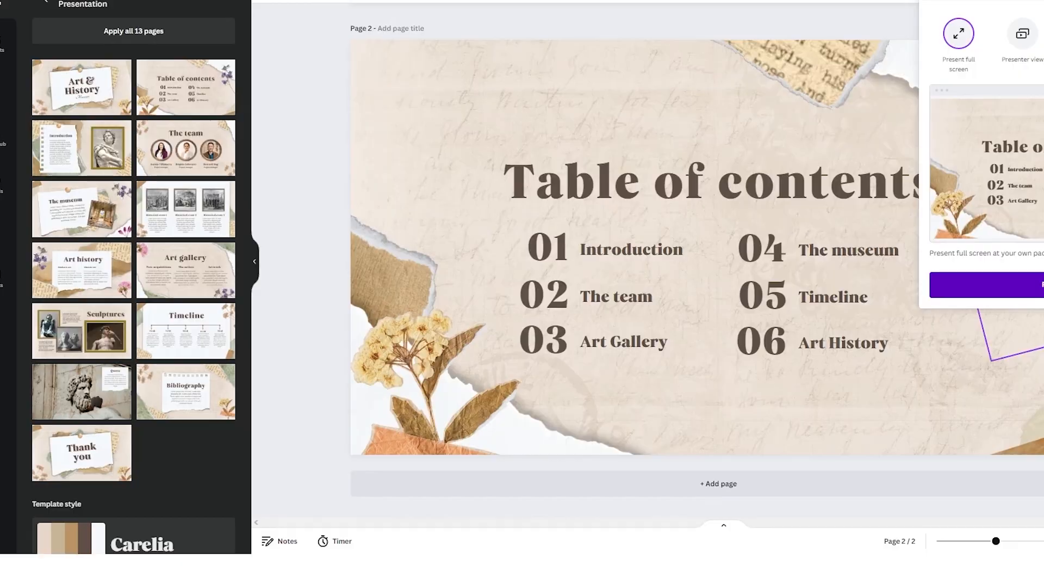
{"action": "left_click", "coordinate": [1040, 285]}
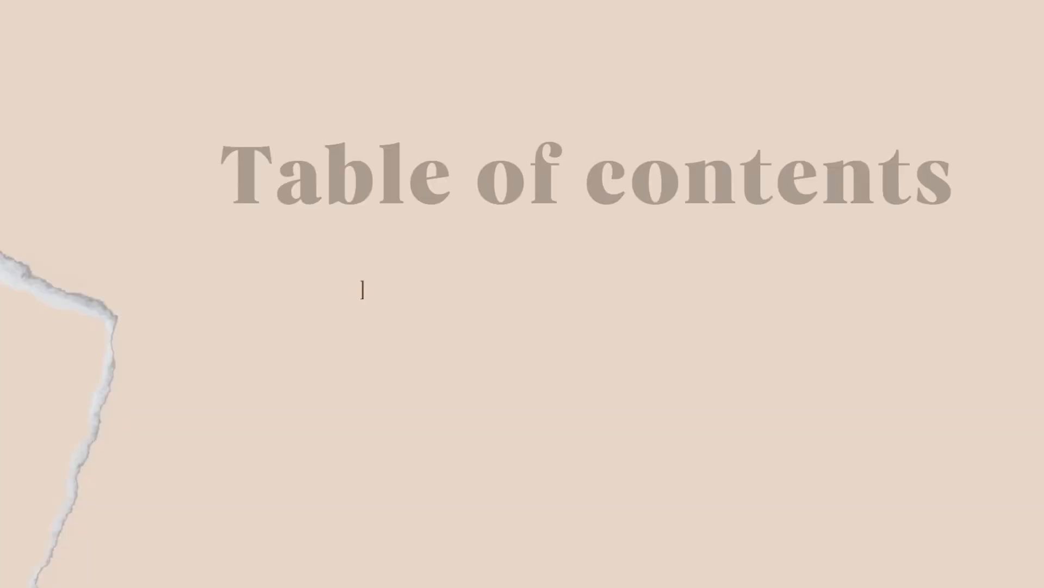
{"action": "key", "text": "Left"}
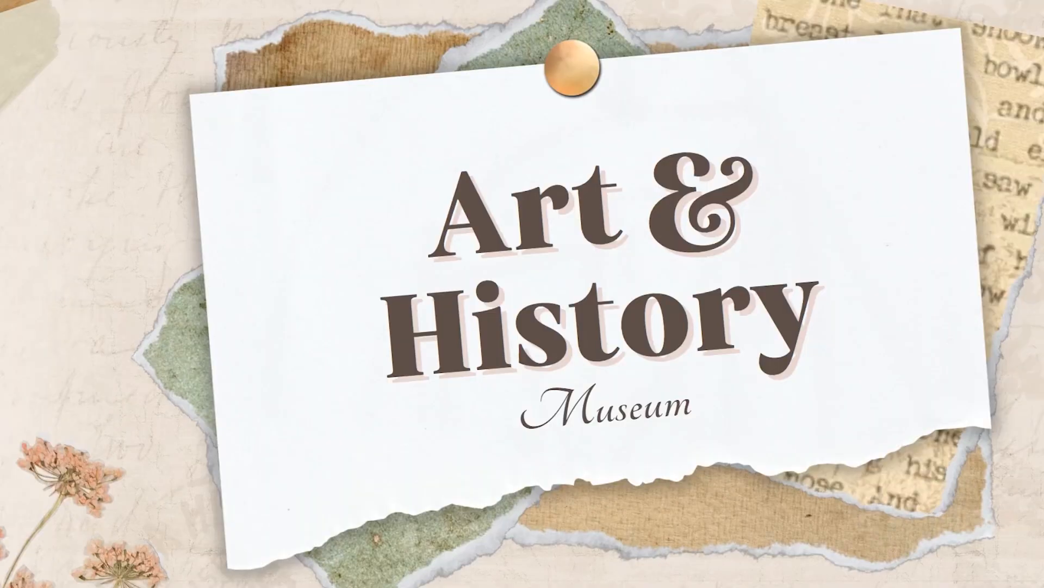
{"action": "key", "text": "Right"}
{"action": "key", "text": "Left"}
{"action": "key", "text": "Right"}
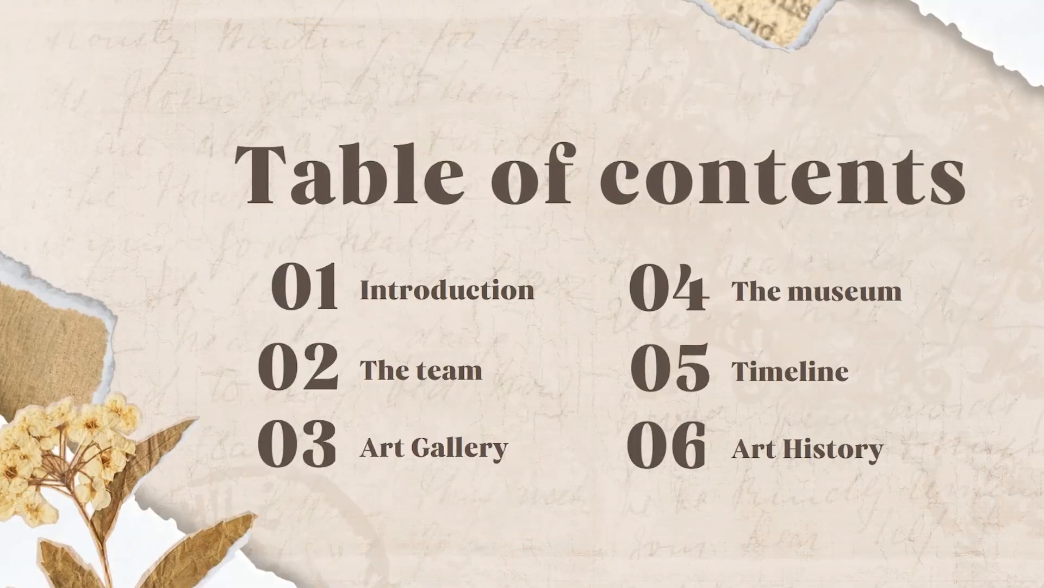
{"action": "key", "text": "Escape"}
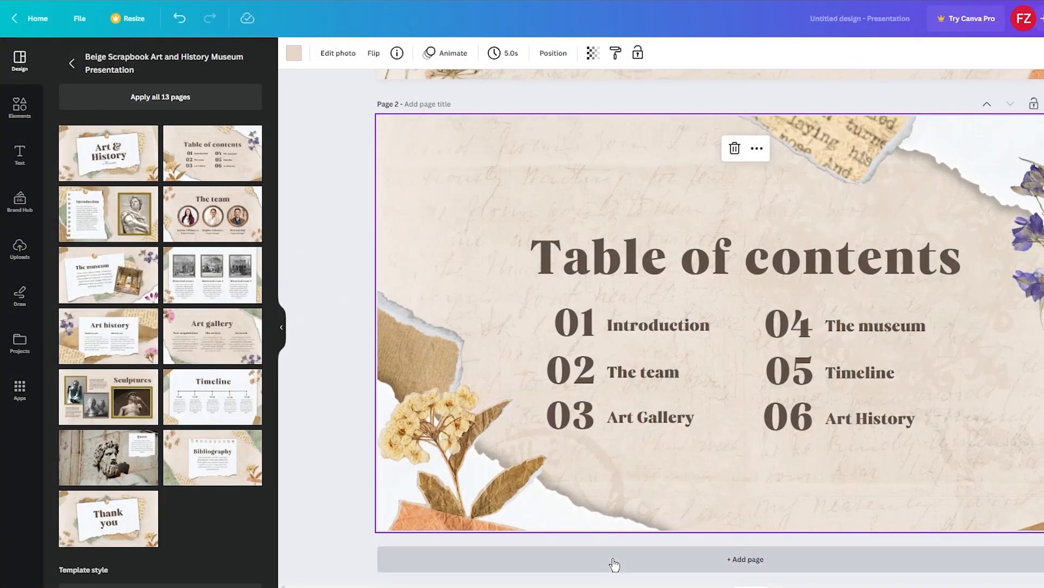
Add a third page, search the apps for "video" and open the Videos library.
{"action": "left_click", "coordinate": [612, 561]}
{"action": "left_click", "coordinate": [19, 120]}
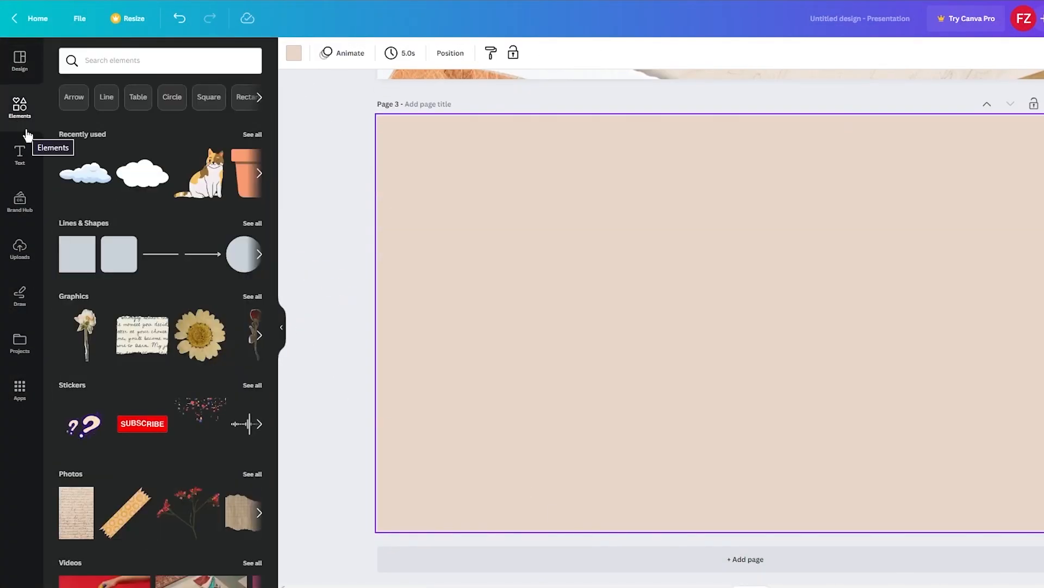
{"action": "left_click", "coordinate": [24, 394]}
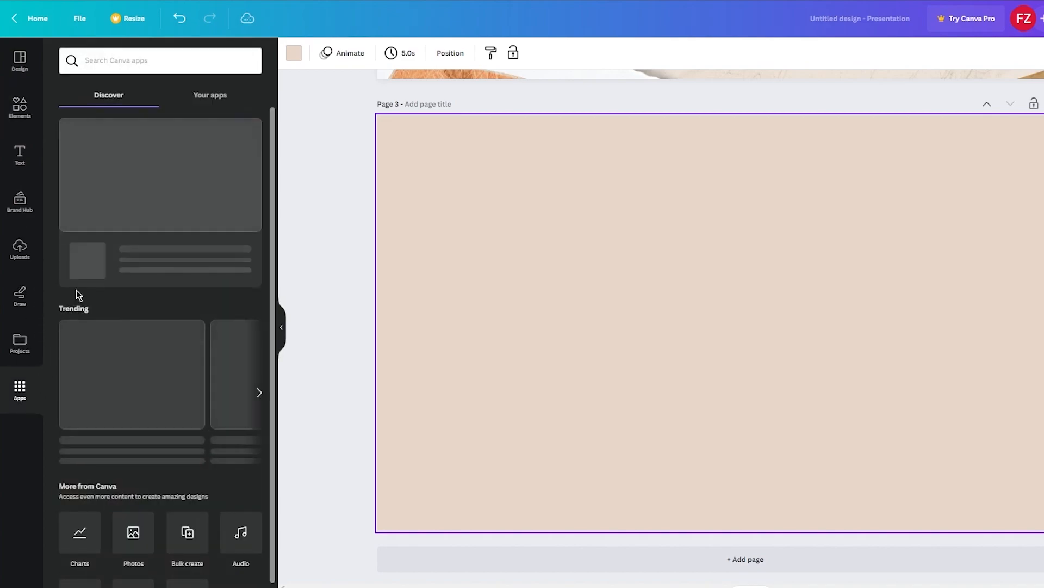
{"action": "scroll", "coordinate": [188, 394], "scroll_direction": "down", "scroll_amount": 1}
{"action": "scroll", "coordinate": [188, 395], "scroll_direction": "down", "scroll_amount": 3}
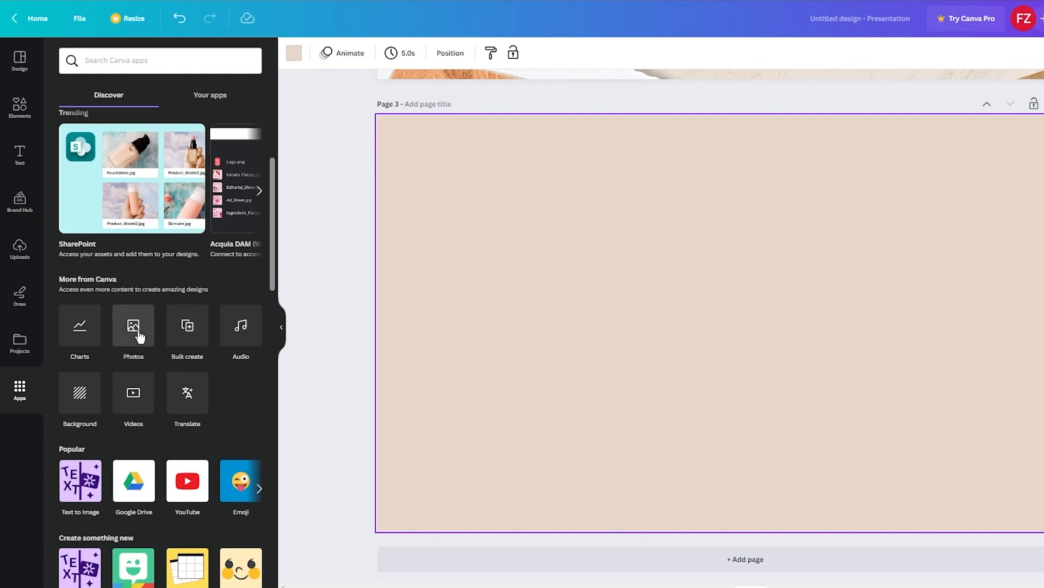
{"action": "scroll", "coordinate": [122, 325], "scroll_direction": "up", "scroll_amount": 3}
{"action": "scroll", "coordinate": [123, 325], "scroll_direction": "down", "scroll_amount": 3}
{"action": "scroll", "coordinate": [123, 324], "scroll_direction": "down", "scroll_amount": 15}
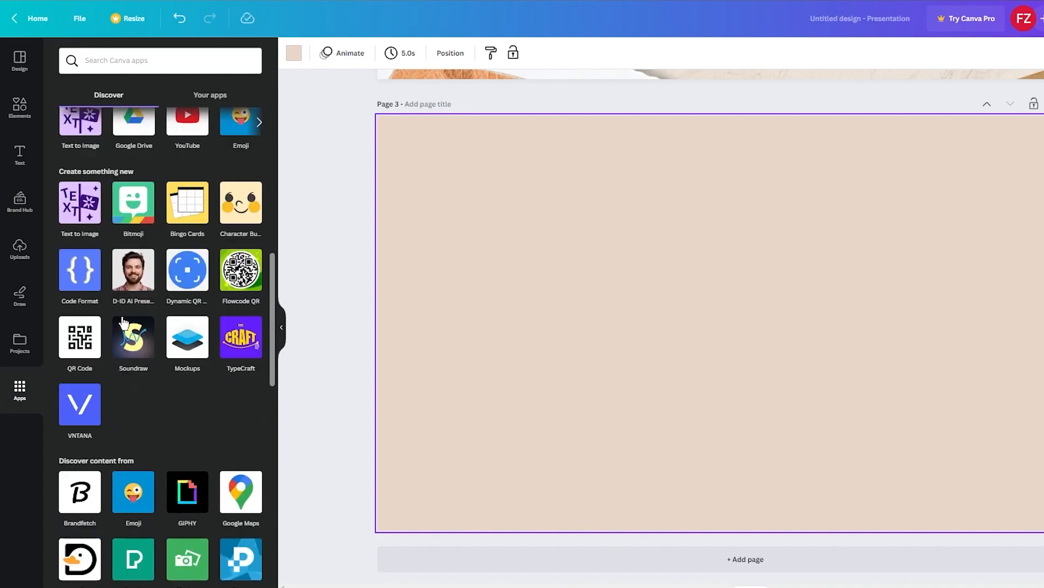
{"action": "type", "text": "ideo"}
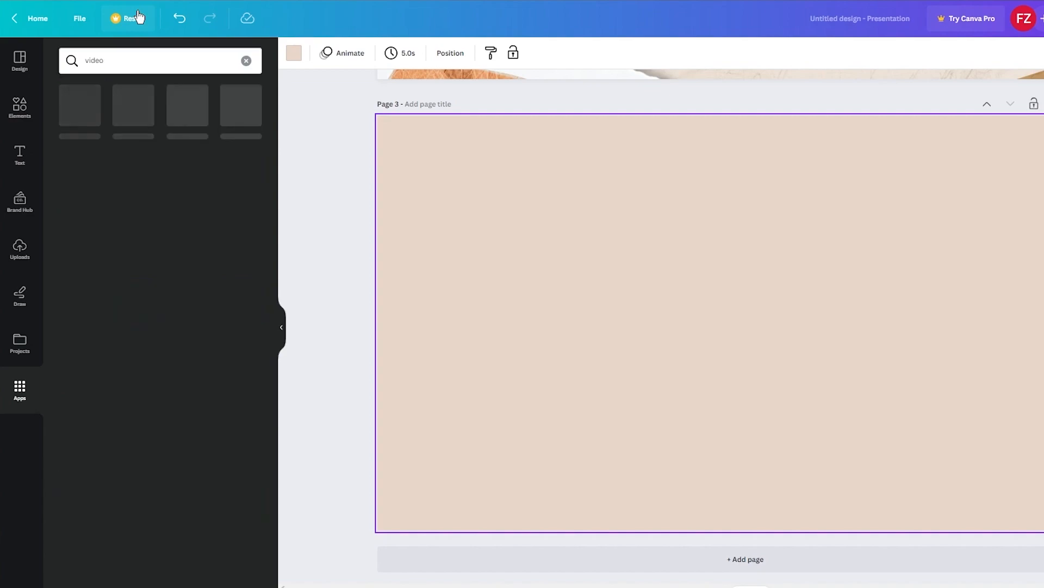
{"action": "left_click", "coordinate": [80, 105]}
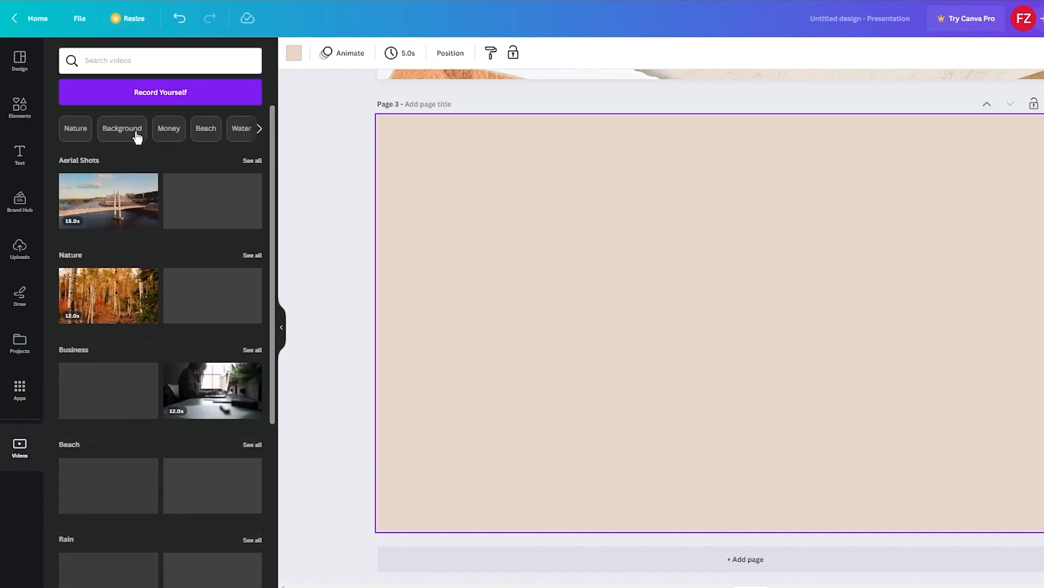
Search the video library for "office" and place the overhead meeting-table clip on page 3.
{"action": "type", "text": "offic"}
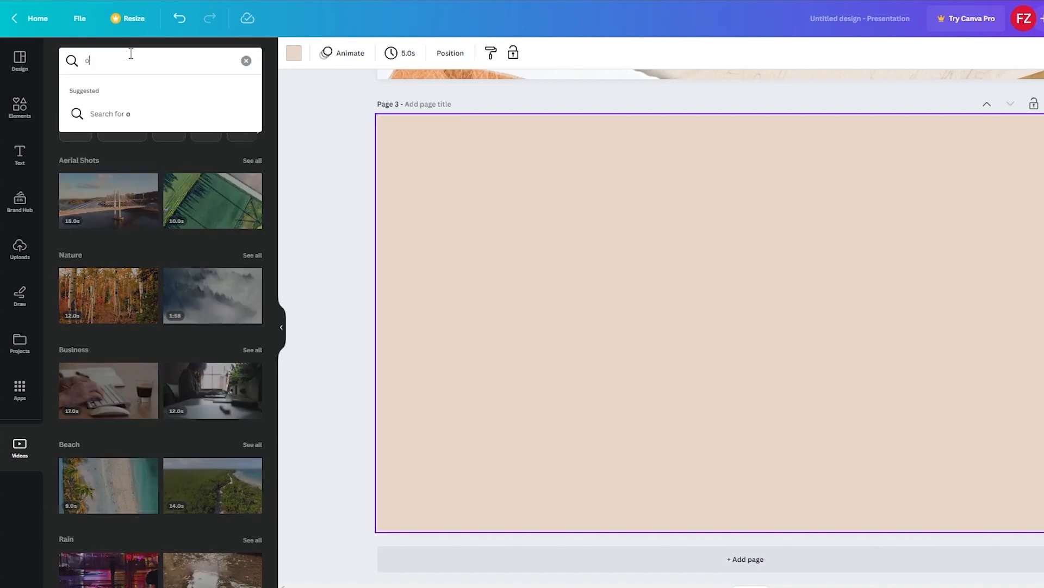
{"action": "key", "text": "Return"}
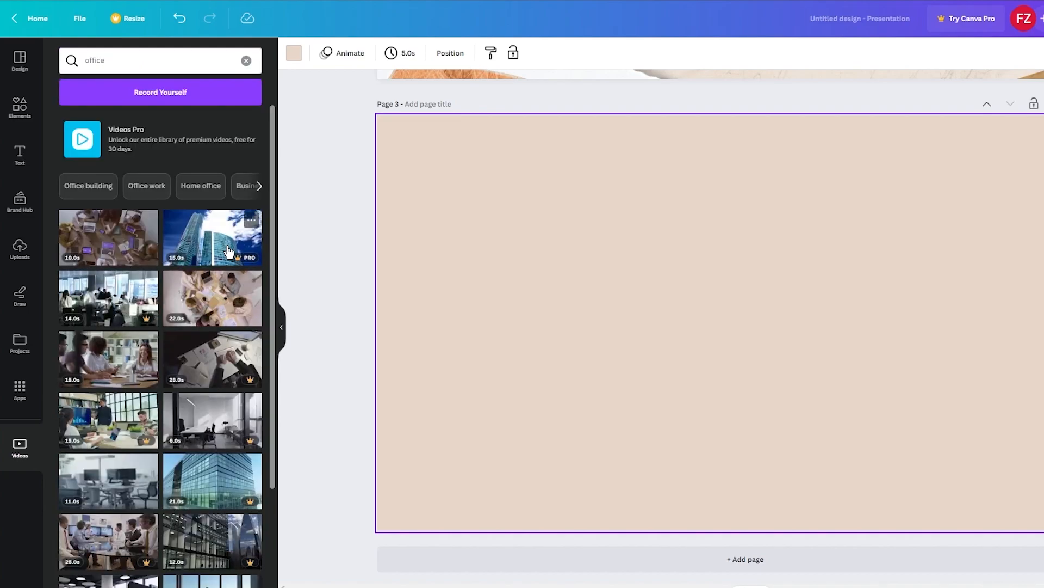
{"action": "scroll", "coordinate": [206, 334], "scroll_direction": "down", "scroll_amount": 5}
{"action": "scroll", "coordinate": [206, 334], "scroll_direction": "down", "scroll_amount": 5}
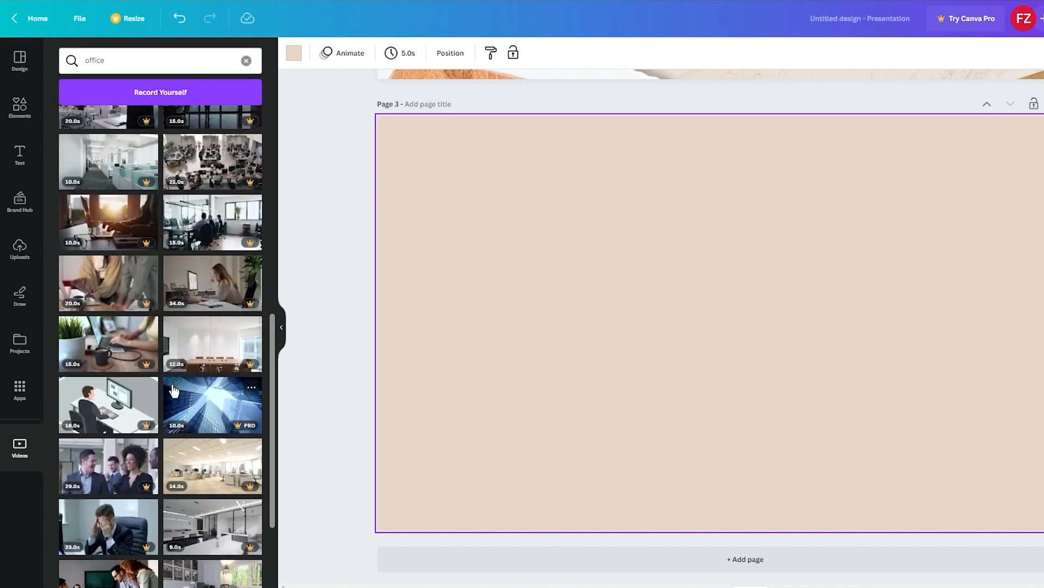
{"action": "scroll", "coordinate": [212, 304], "scroll_direction": "up", "scroll_amount": 10}
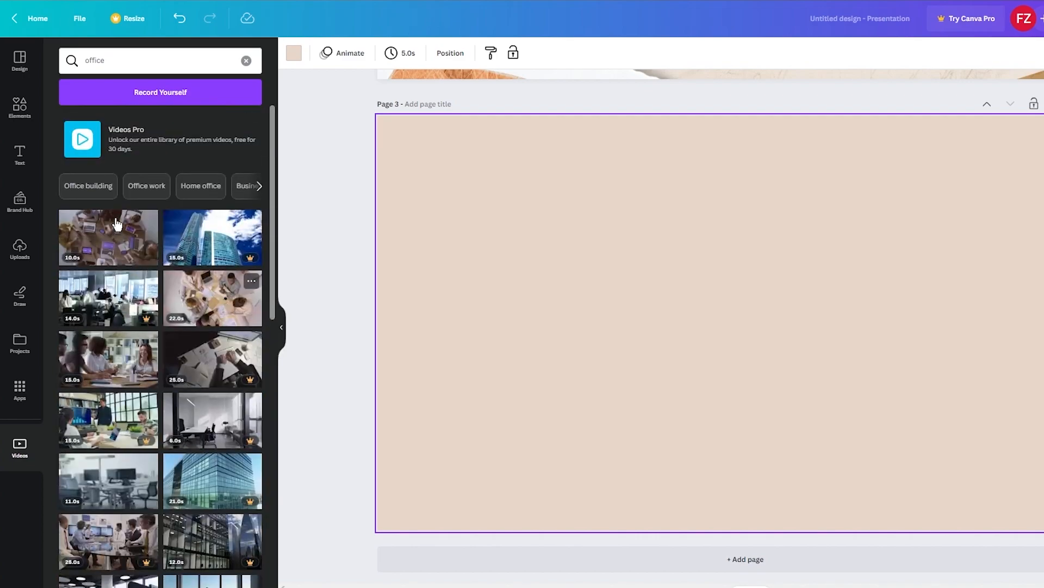
{"action": "left_click_drag", "start_coordinate": [117, 256], "coordinate": [725, 302]}
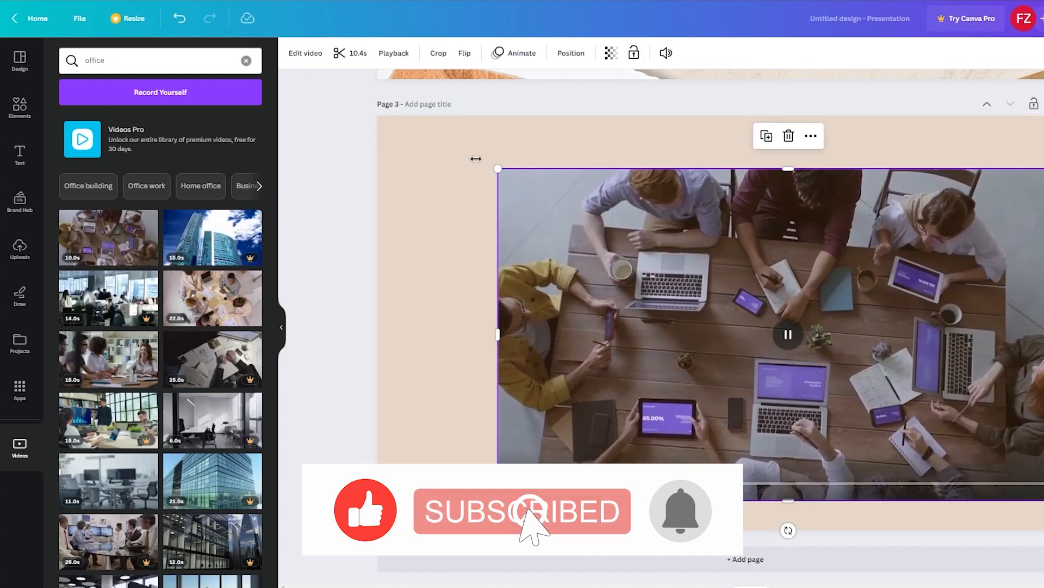
Centre the office video on page 3 and keep it selected.
{"action": "left_click_drag", "start_coordinate": [605, 223], "coordinate": [562, 208]}
{"action": "left_click", "coordinate": [1041, 293]}
{"action": "mouse_move", "coordinate": [926, 281]}
{"action": "left_mouse_down"}
{"action": "mouse_move", "coordinate": [925, 293]}
{"action": "mouse_move", "coordinate": [919, 262]}
{"action": "mouse_move", "coordinate": [926, 285]}
{"action": "left_mouse_up"}
{"action": "left_click", "coordinate": [422, 207]}
{"action": "left_click", "coordinate": [492, 209]}
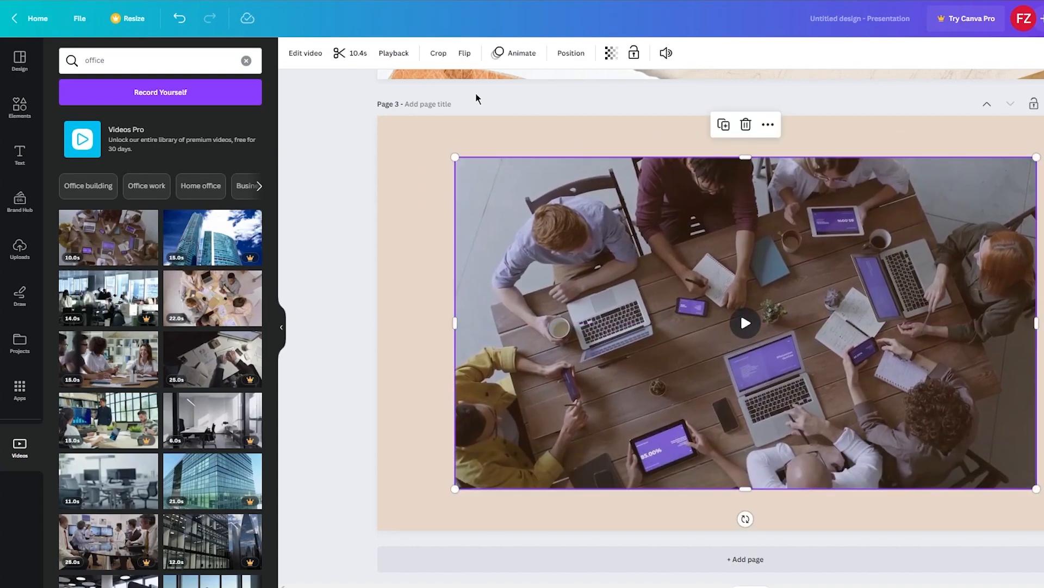
Apply the Stomp photo animation to the office video.
{"action": "left_click", "coordinate": [531, 61]}
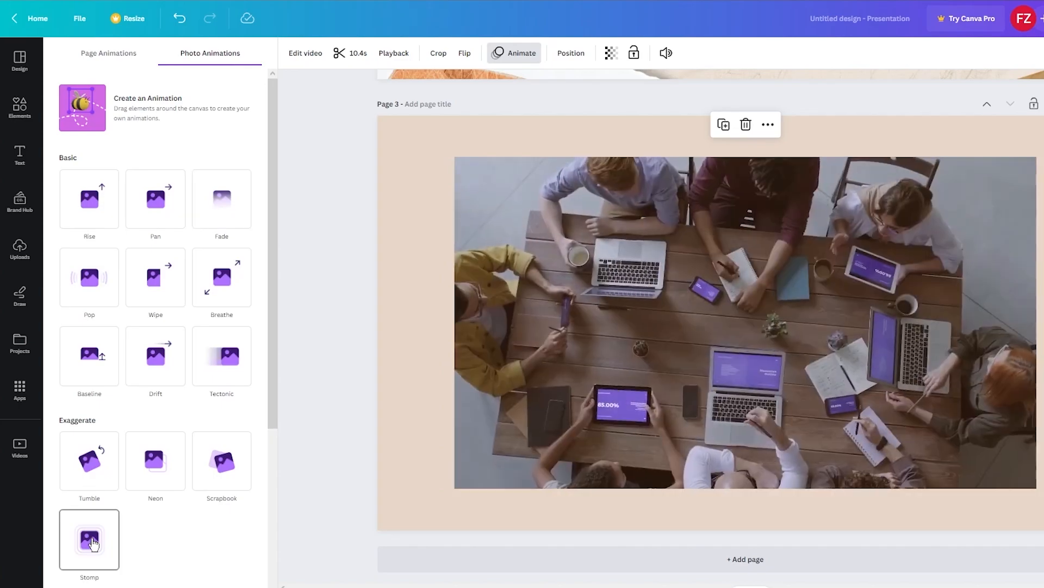
{"action": "left_click", "coordinate": [90, 544]}
{"action": "left_click", "coordinate": [86, 548]}
{"action": "left_click", "coordinate": [344, 313]}
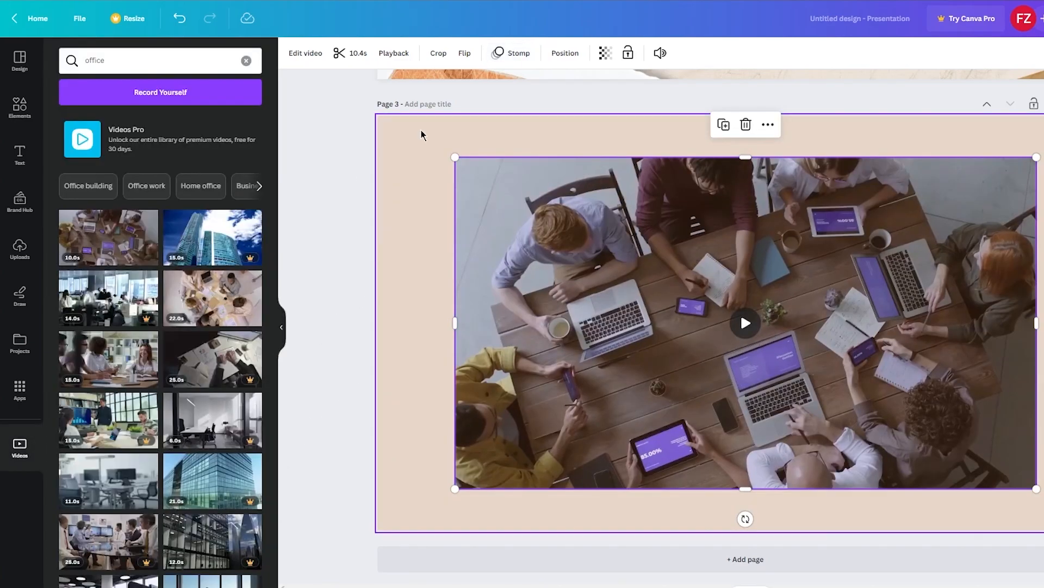
Add a fourth page and apply the template's Sculptures layout to it.
{"action": "scroll", "coordinate": [403, 184], "scroll_direction": "down", "scroll_amount": 1}
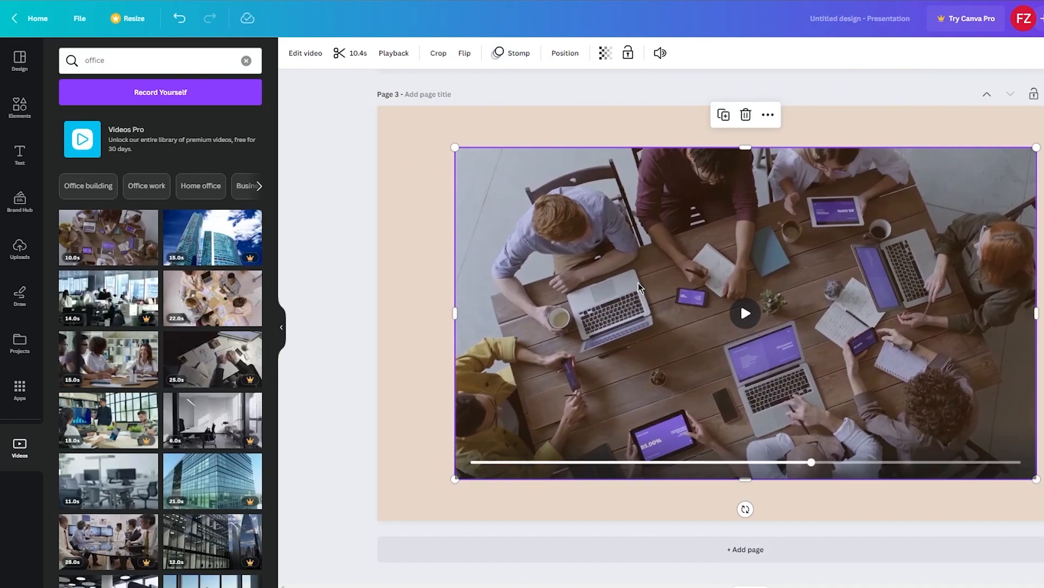
{"action": "left_click", "coordinate": [554, 559]}
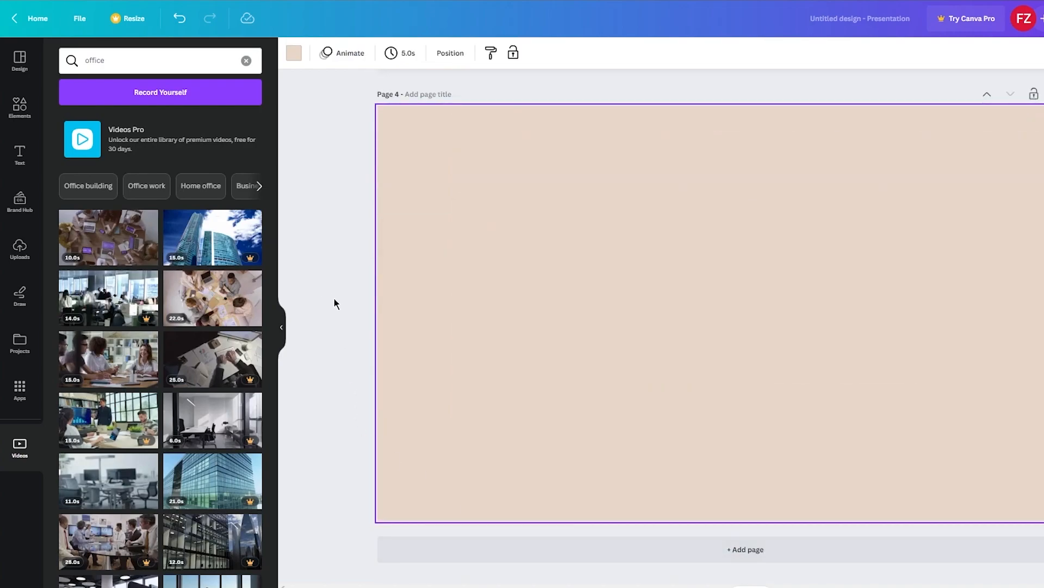
{"action": "left_click", "coordinate": [24, 71]}
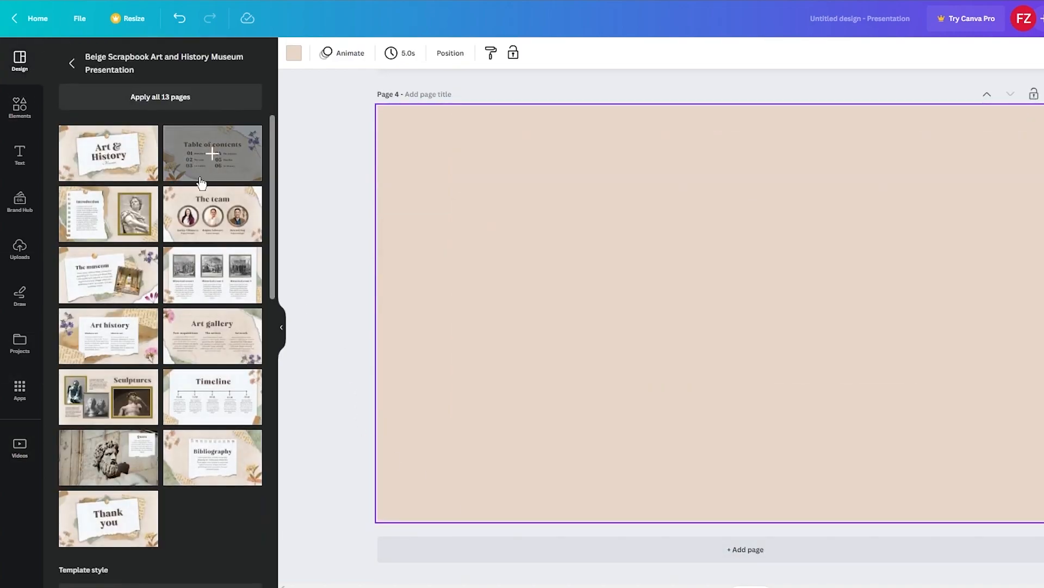
{"action": "scroll", "coordinate": [180, 370], "scroll_direction": "down", "scroll_amount": 3}
{"action": "scroll", "coordinate": [170, 372], "scroll_direction": "up", "scroll_amount": 3}
{"action": "mouse_move", "coordinate": [156, 374]}
{"action": "left_mouse_down"}
{"action": "mouse_move", "coordinate": [581, 319]}
{"action": "mouse_move", "coordinate": [561, 282]}
{"action": "left_mouse_up"}
Search the elements for "confetti" and add the animated falling confetti graphic to page 4.
{"action": "left_click", "coordinate": [16, 107]}
{"action": "left_click", "coordinate": [135, 61]}
{"action": "type", "text": "co"}
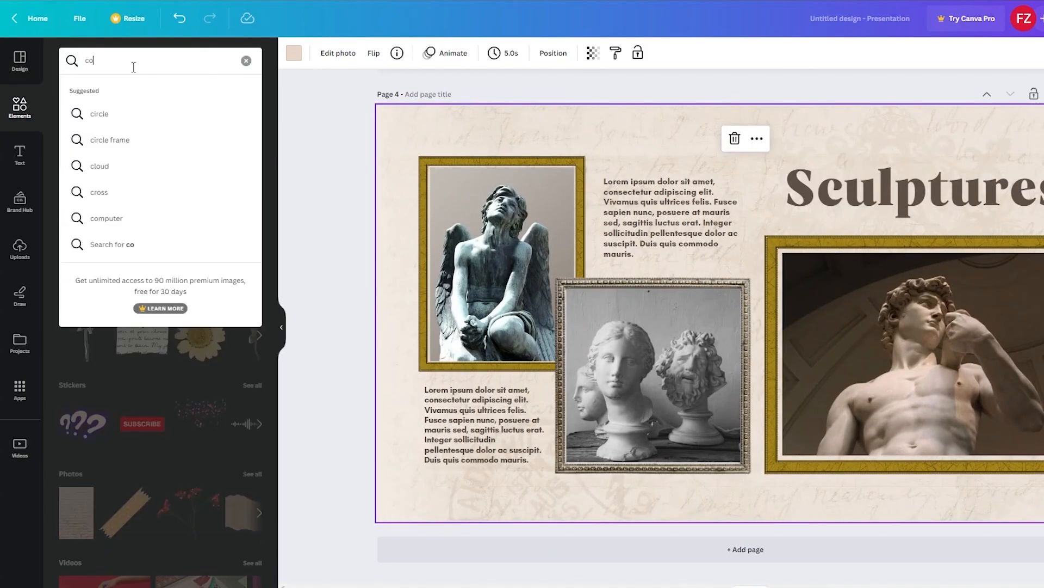
{"action": "type", "text": "nfetti"}
{"action": "key", "text": "Return"}
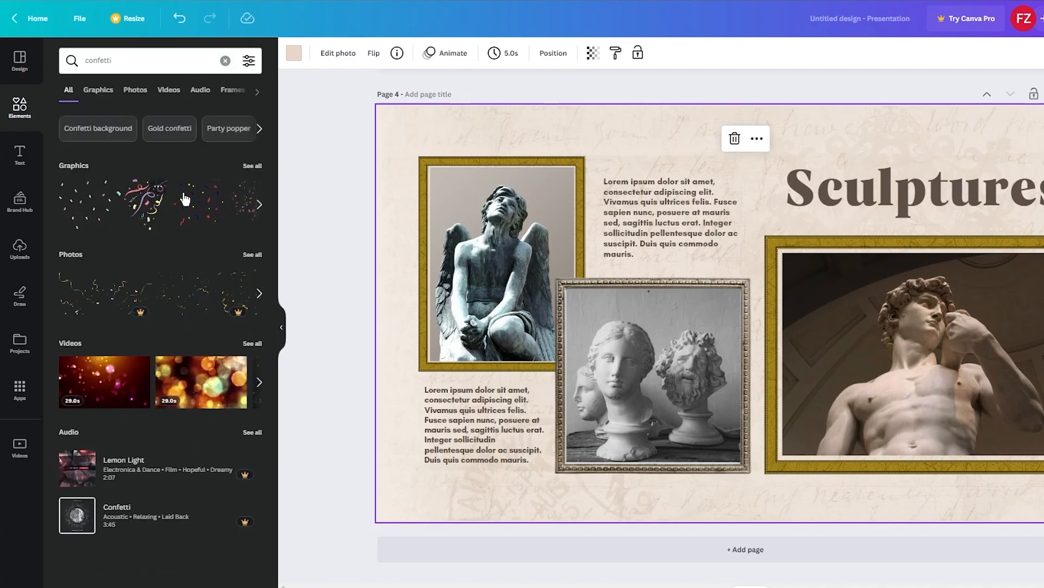
{"action": "left_click", "coordinate": [243, 220]}
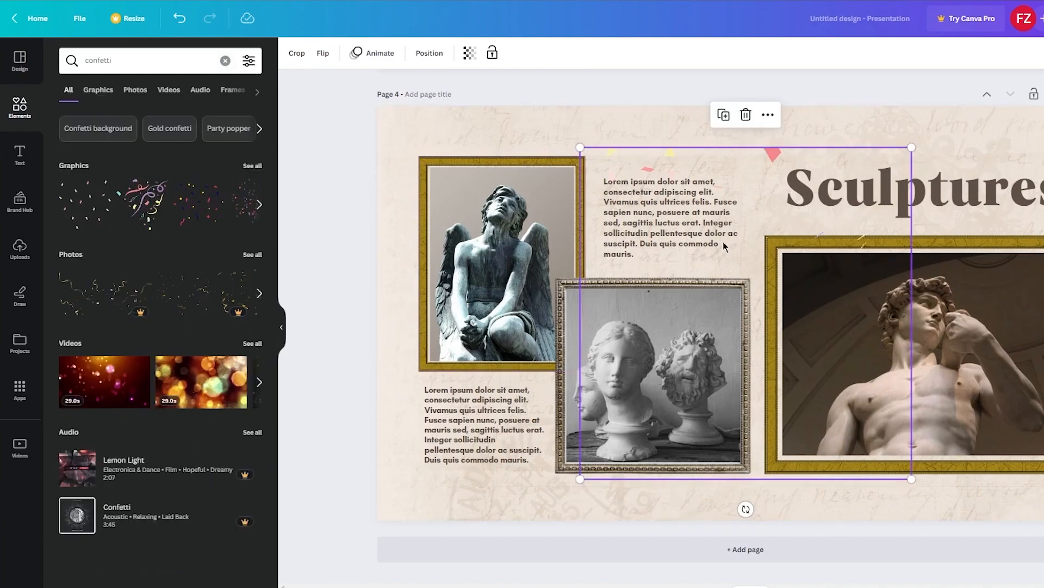
Enlarge the confetti graphic and position it to cover most of the Sculptures page.
{"action": "left_click_drag", "start_coordinate": [580, 147], "coordinate": [3, 59]}
{"action": "left_click_drag", "start_coordinate": [426, 179], "coordinate": [634, 232]}
{"action": "left_click", "coordinate": [330, 239]}
{"action": "left_click", "coordinate": [439, 143]}
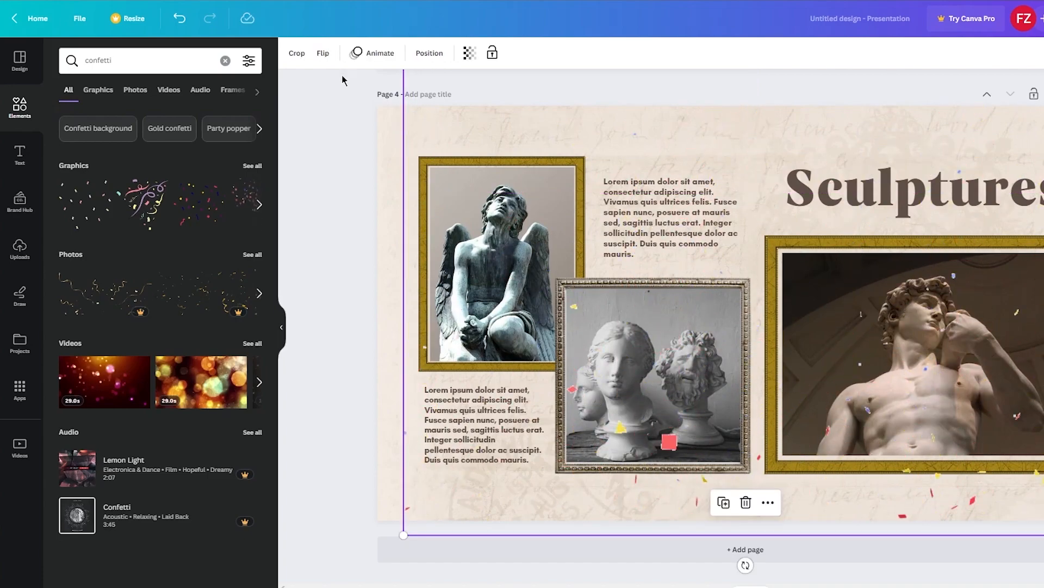
Apply the Pop element animation to the confetti graphic and choose when it plays.
{"action": "left_click", "coordinate": [383, 57]}
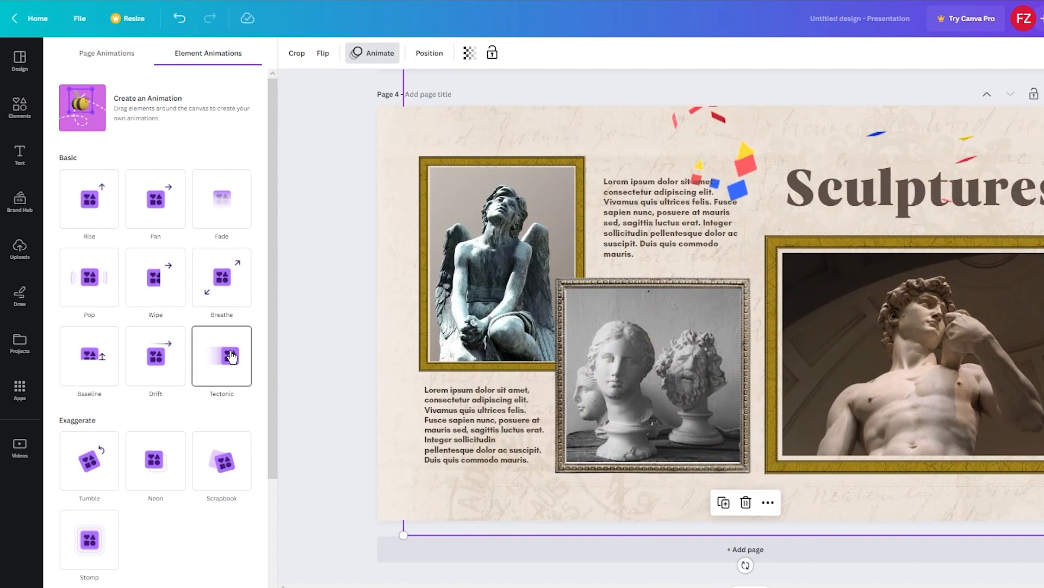
{"action": "left_click", "coordinate": [87, 337]}
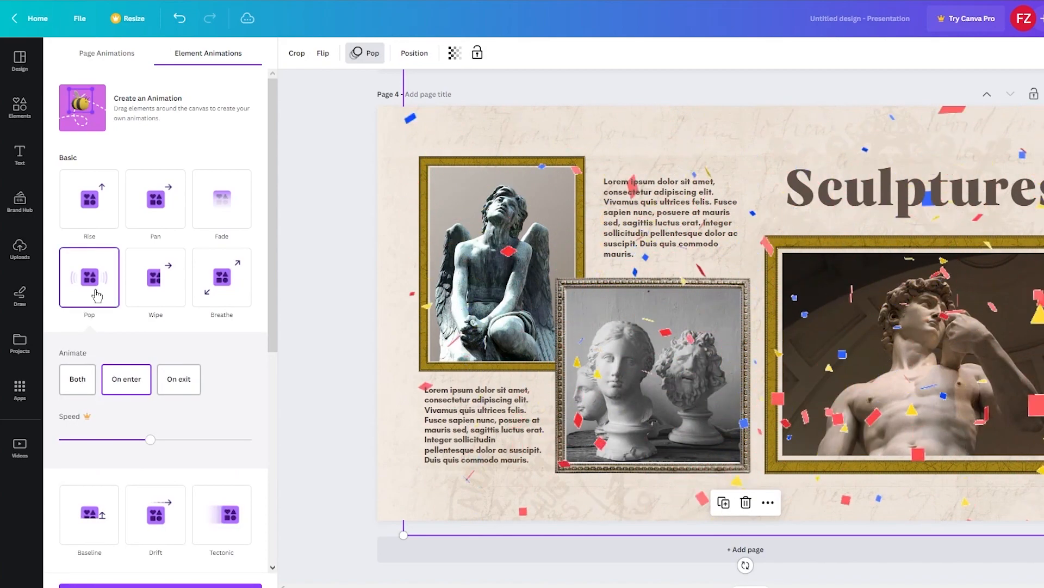
{"action": "left_click", "coordinate": [163, 387]}
{"action": "left_click", "coordinate": [319, 382]}
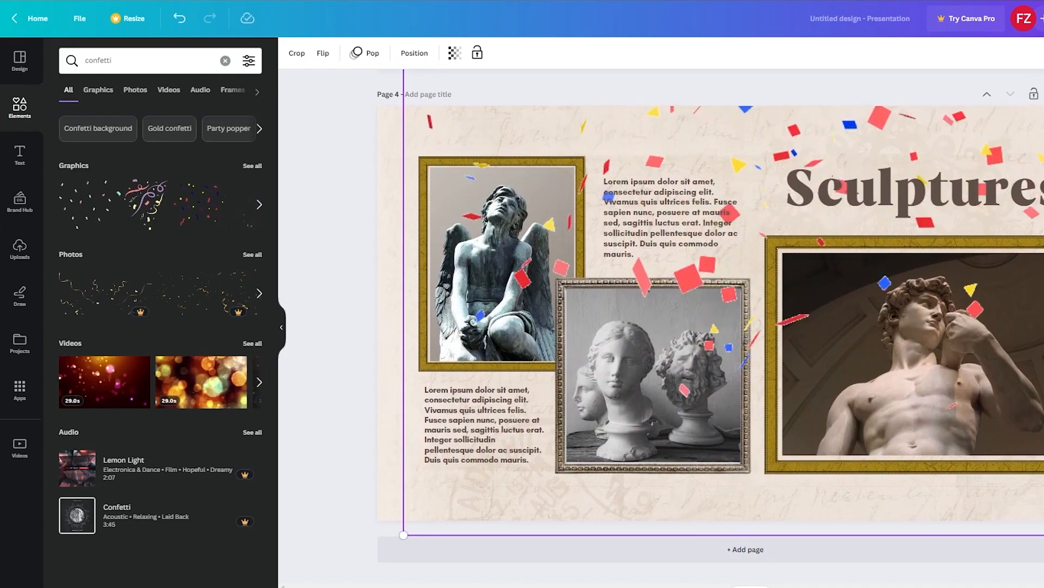
Return to page 1, open the design's download settings to review the file type options, and close them.
{"action": "scroll", "coordinate": [1036, 327], "scroll_direction": "up", "scroll_amount": 1}
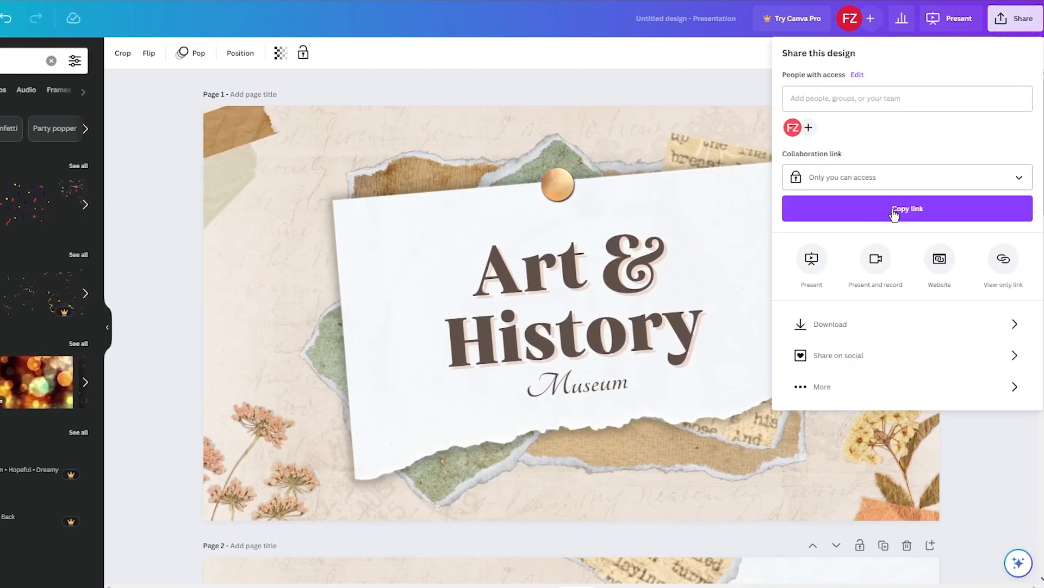
{"action": "left_click", "coordinate": [903, 326]}
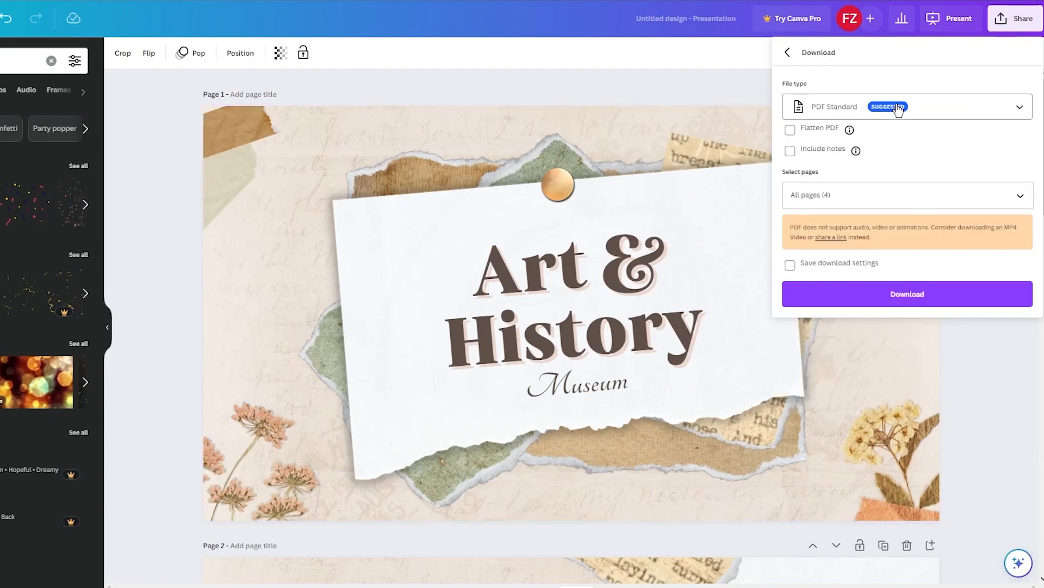
{"action": "left_click", "coordinate": [867, 154]}
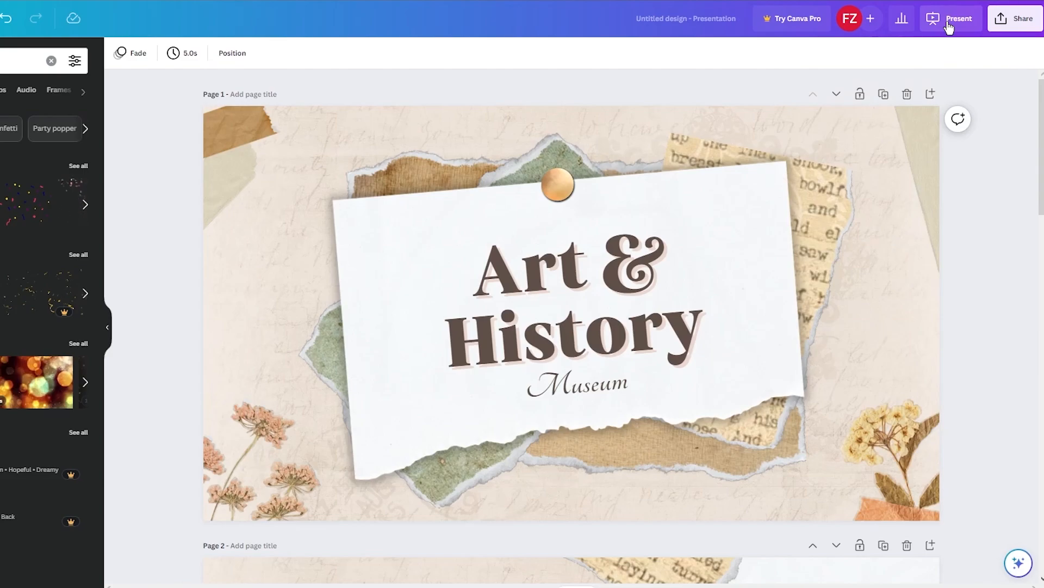
Present the design from page 1 in Autoplay mode to review all the animations, and exit the presentation.
{"action": "left_click", "coordinate": [946, 26]}
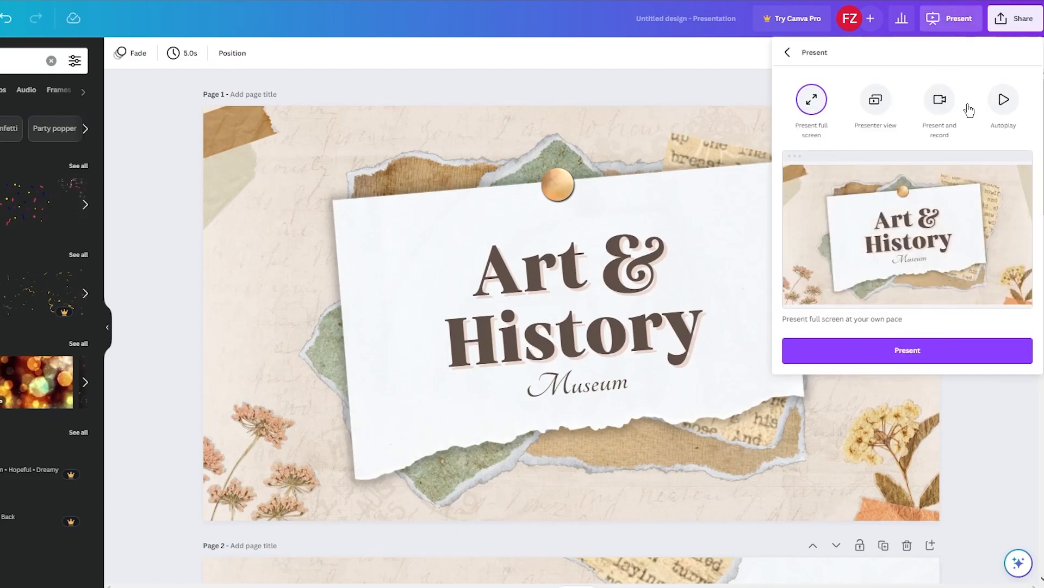
{"action": "left_click", "coordinate": [1003, 103]}
{"action": "left_click", "coordinate": [951, 13]}
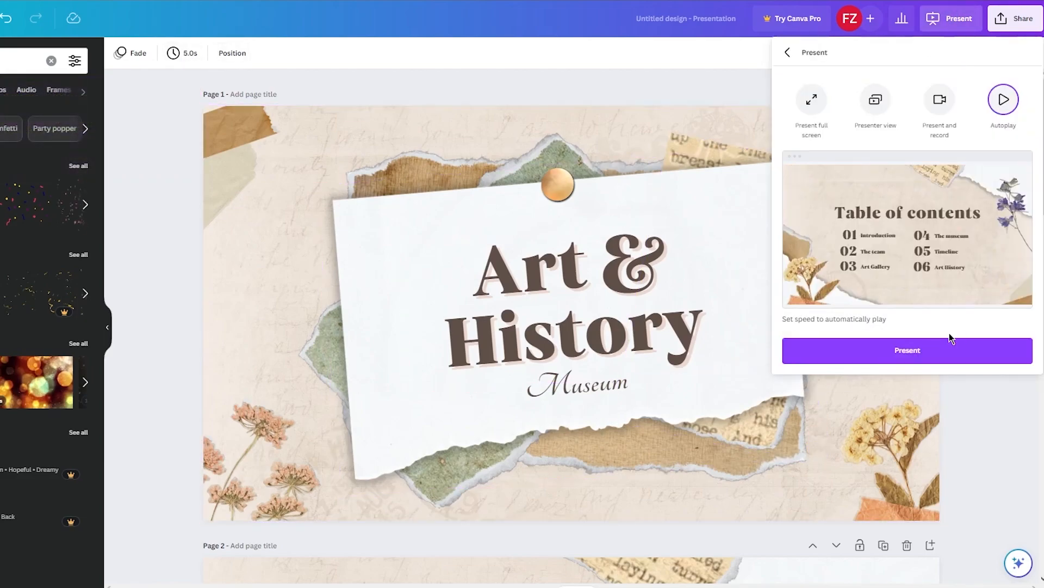
{"action": "left_click", "coordinate": [926, 351]}
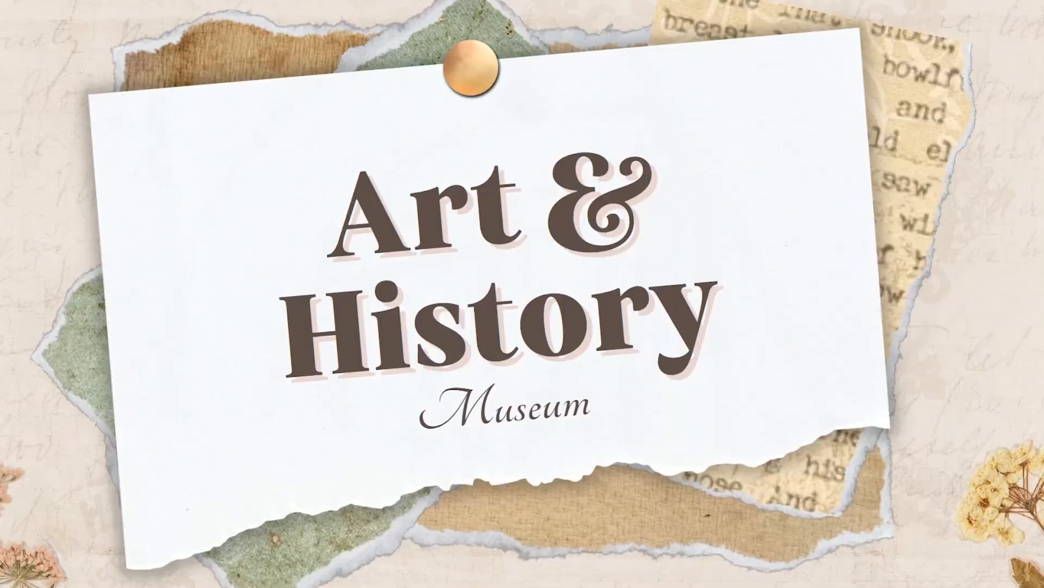
{"action": "key", "text": "Escape"}
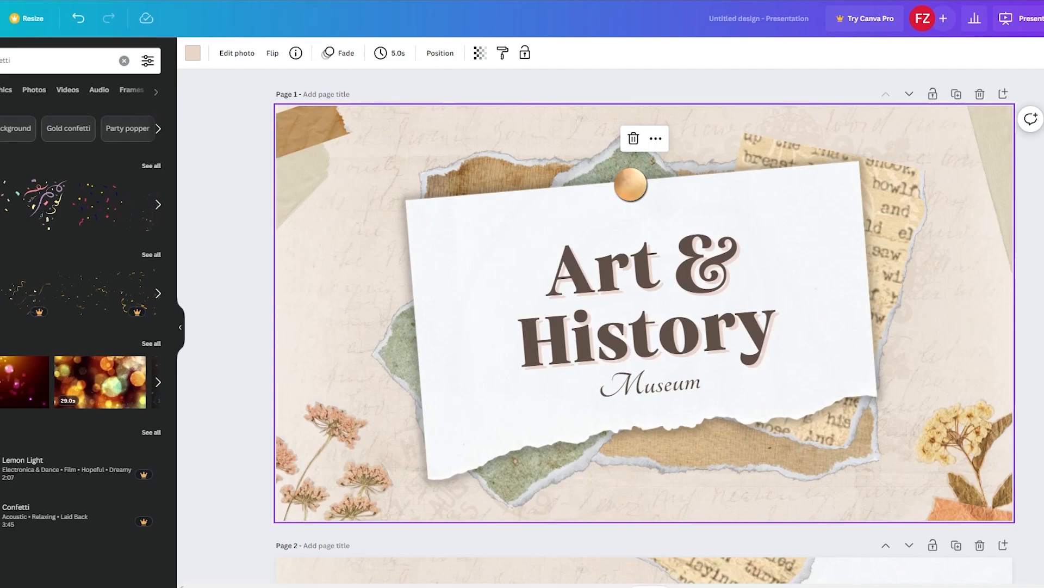
{"action": "left_click", "coordinate": [1025, 247]}
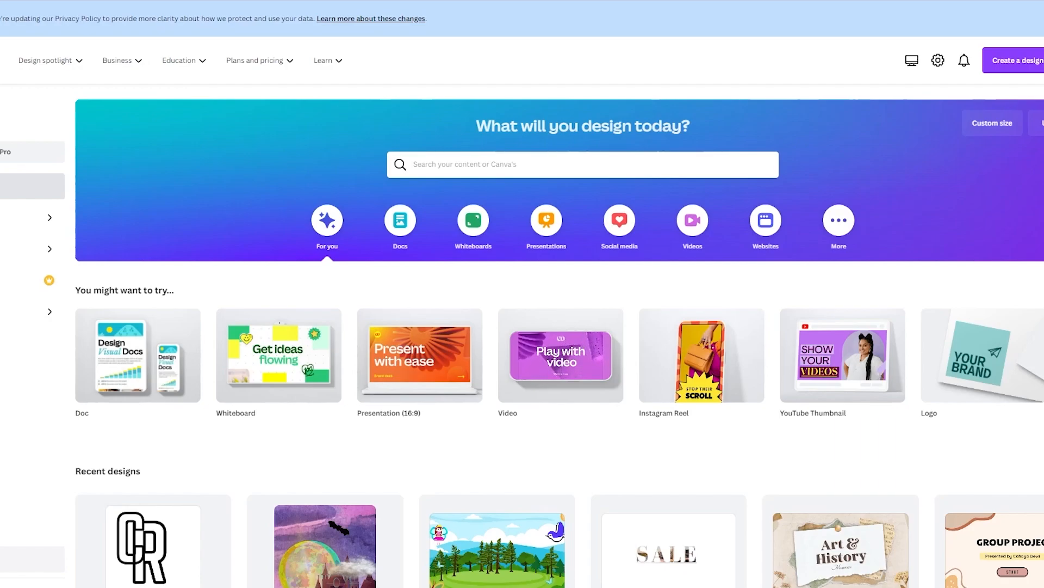
{"action": "scroll", "coordinate": [616, 380], "scroll_direction": "down", "scroll_amount": 6}
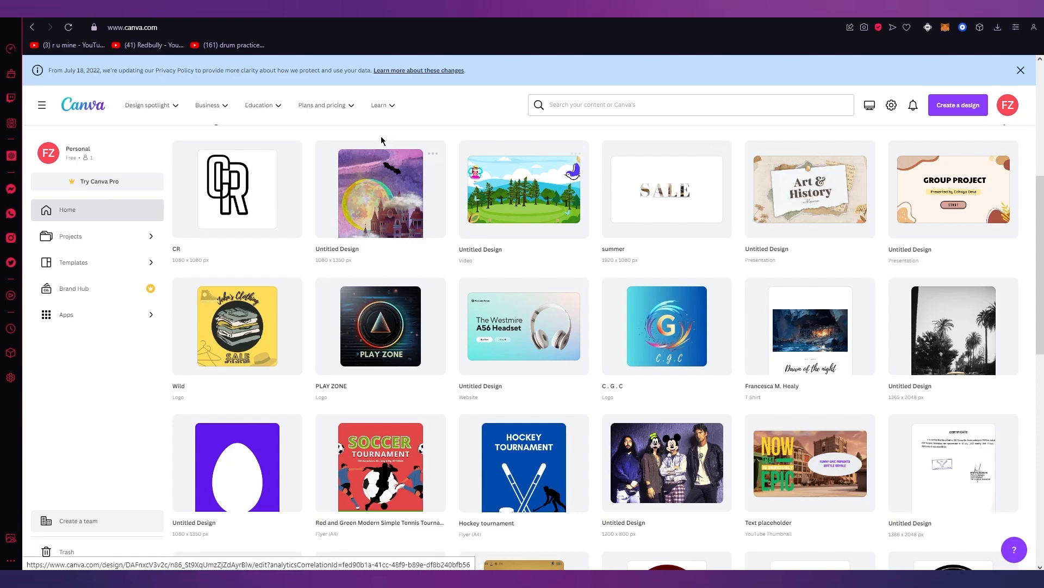
{"action": "scroll", "coordinate": [384, 144], "scroll_direction": "up", "scroll_amount": 6}
{"action": "mouse_move", "coordinate": [336, 111]}
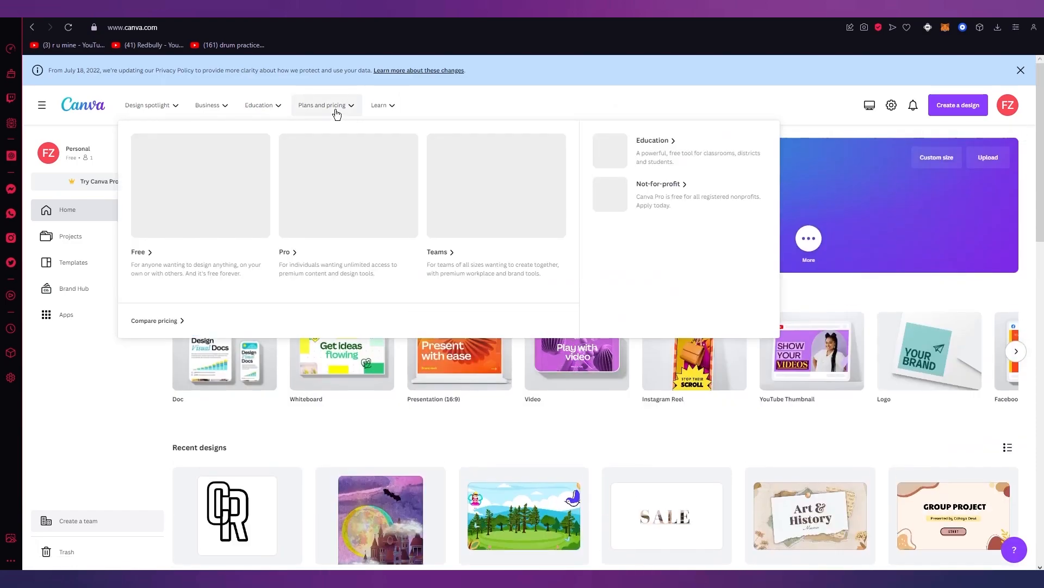